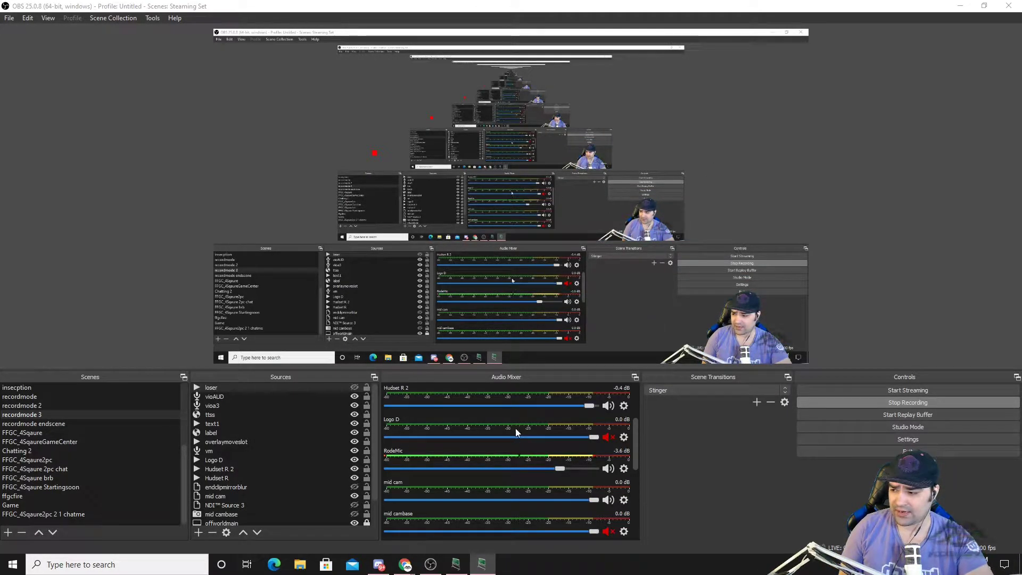
Preview the loser media source and check its file and playback properties.
left_click(354, 388)
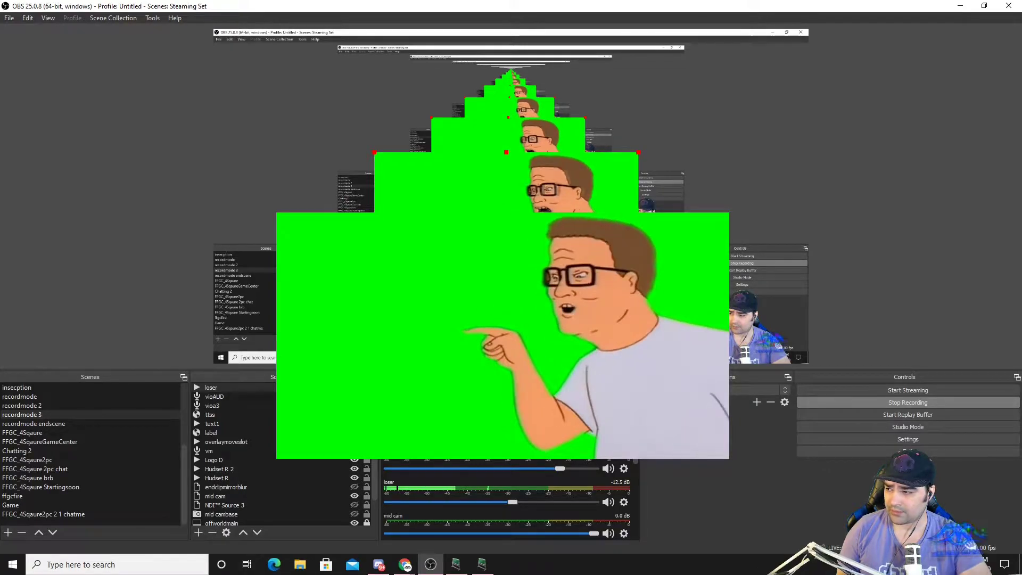
left_click(354, 388)
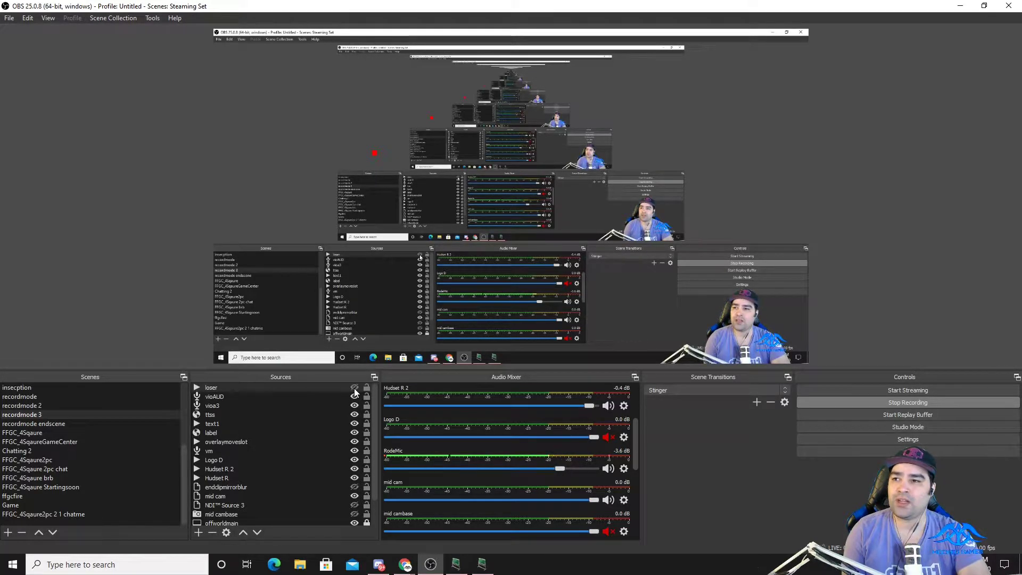
right_click(293, 387)
left_click(273, 386)
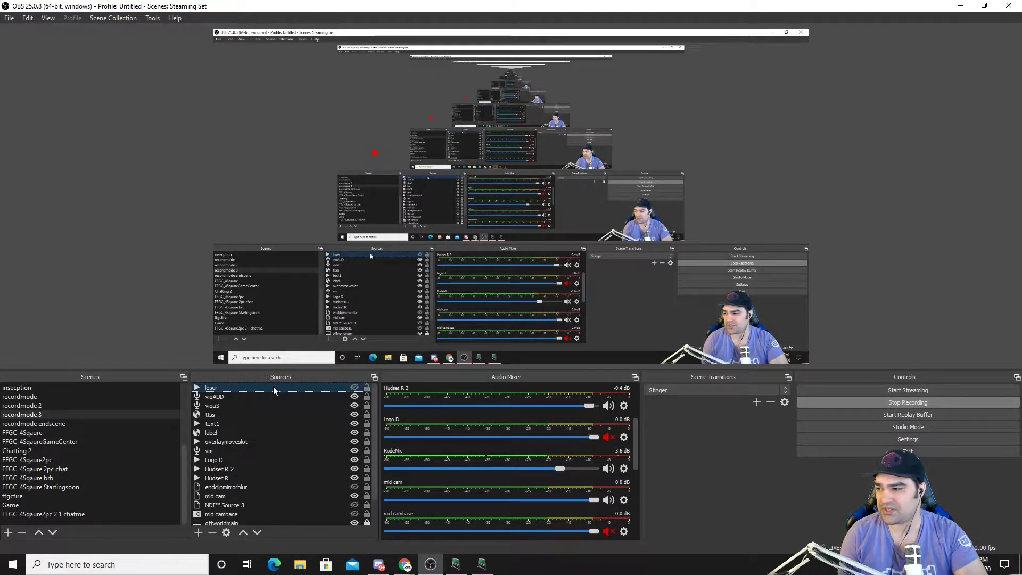
right_click(269, 388)
left_click(297, 382)
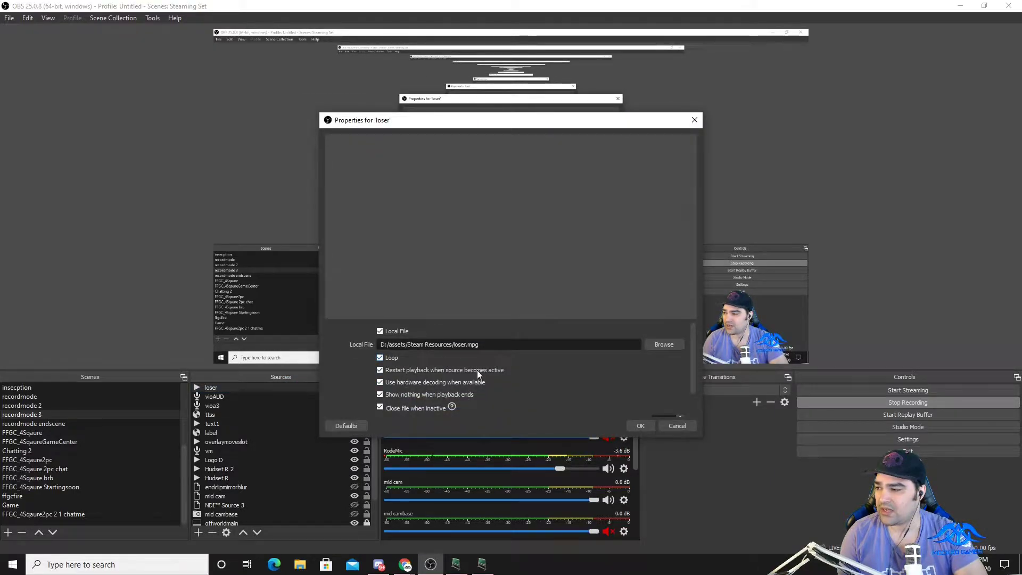
left_click(637, 423)
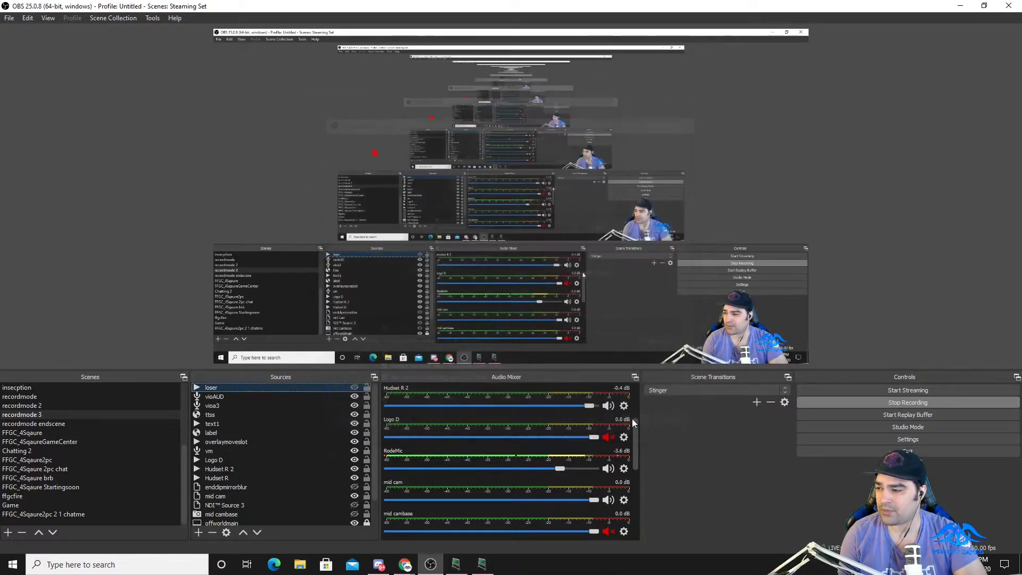
Show the loser source and lower its volume to about -67.2 dB.
left_click(355, 388)
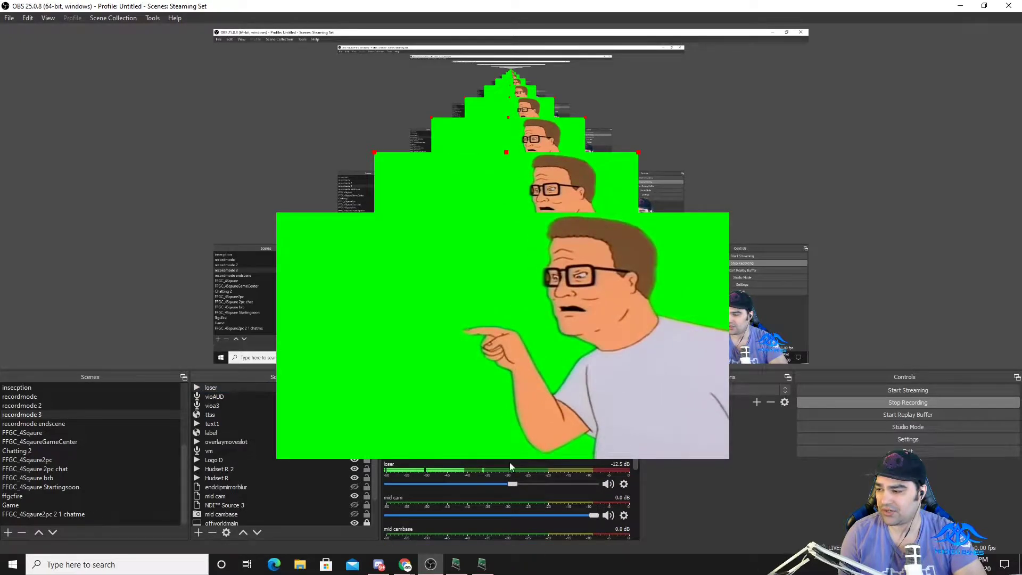
left_click_drag(513, 485, 413, 486)
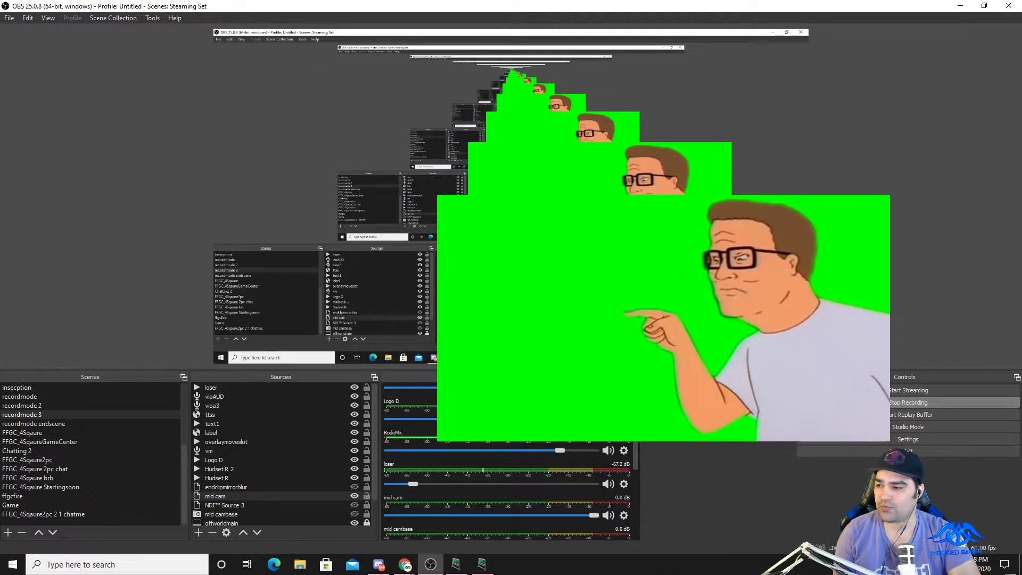
Move the webcam image to the lower-left part of the canvas and enlarge the loser clip toward the lower right.
left_click_drag(681, 342, 324, 334)
left_click_drag(582, 243, 517, 180)
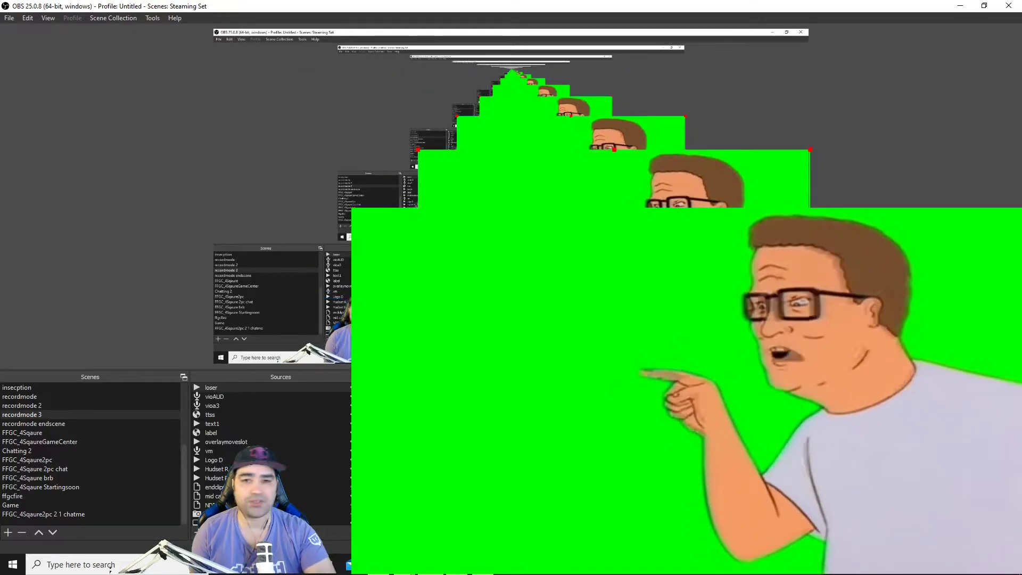
Add a Chroma Key effect filter to the loser clip to remove its green background.
right_click(714, 266)
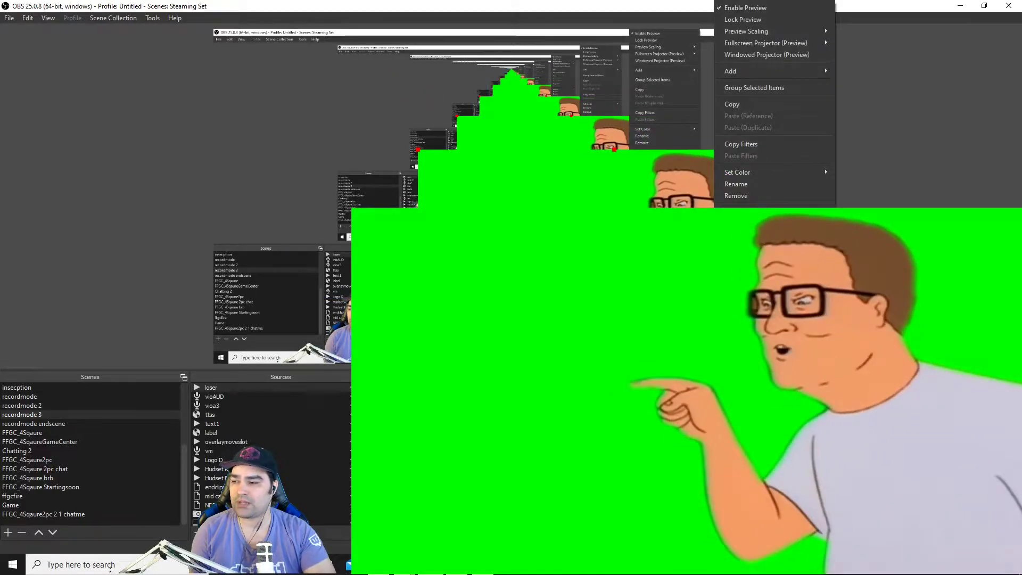
left_click(737, 338)
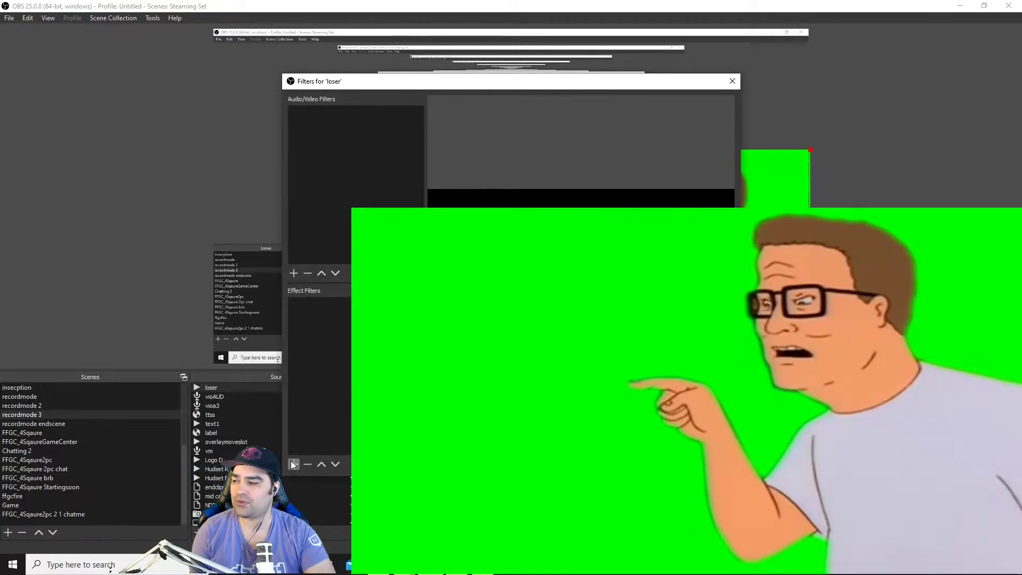
left_click(293, 464)
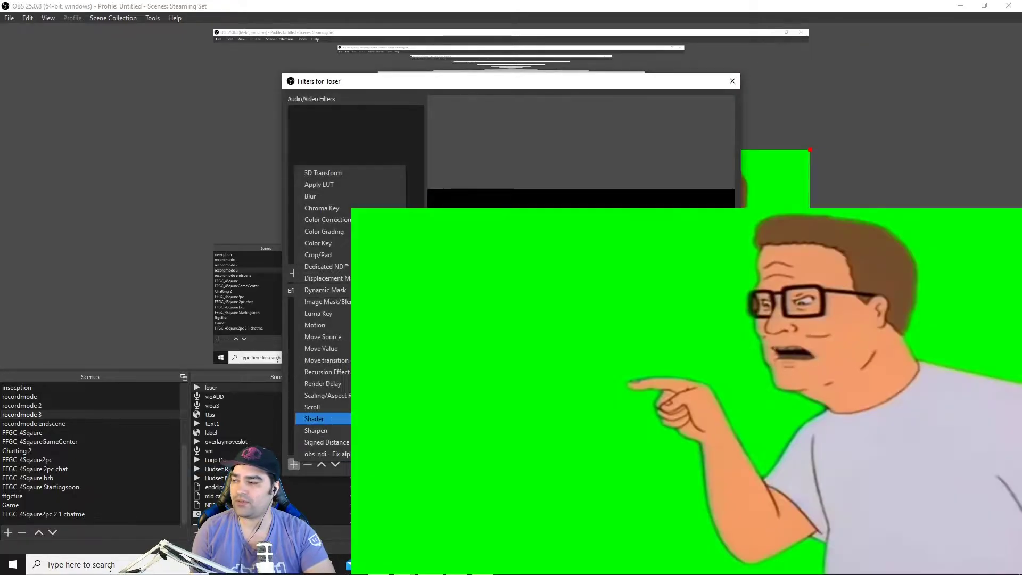
left_click(340, 212)
left_click(549, 295)
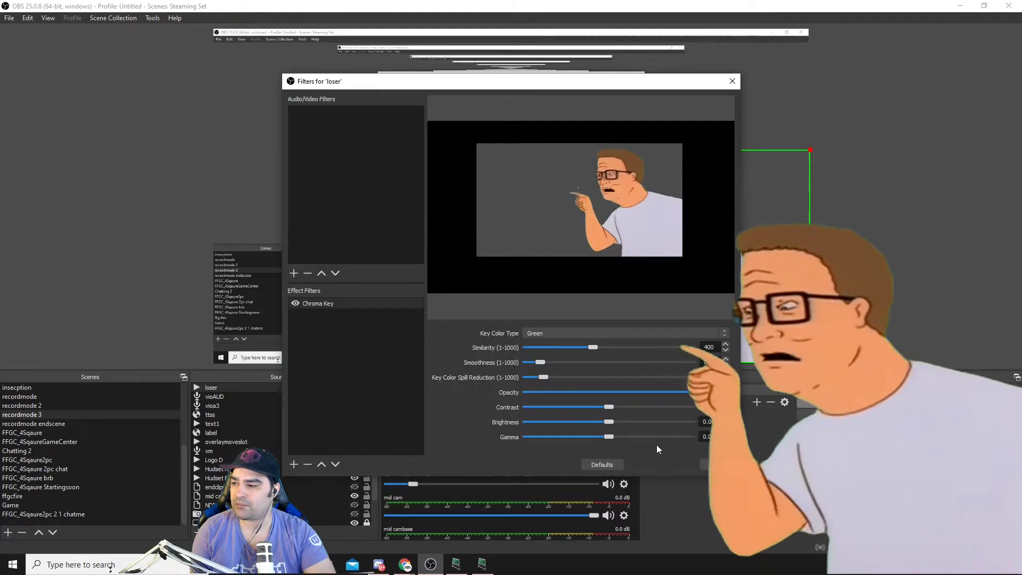
Slightly reduce the Chroma Key filter's smoothness and key color spill reduction on the loser clip.
left_click_drag(614, 85, 383, 48)
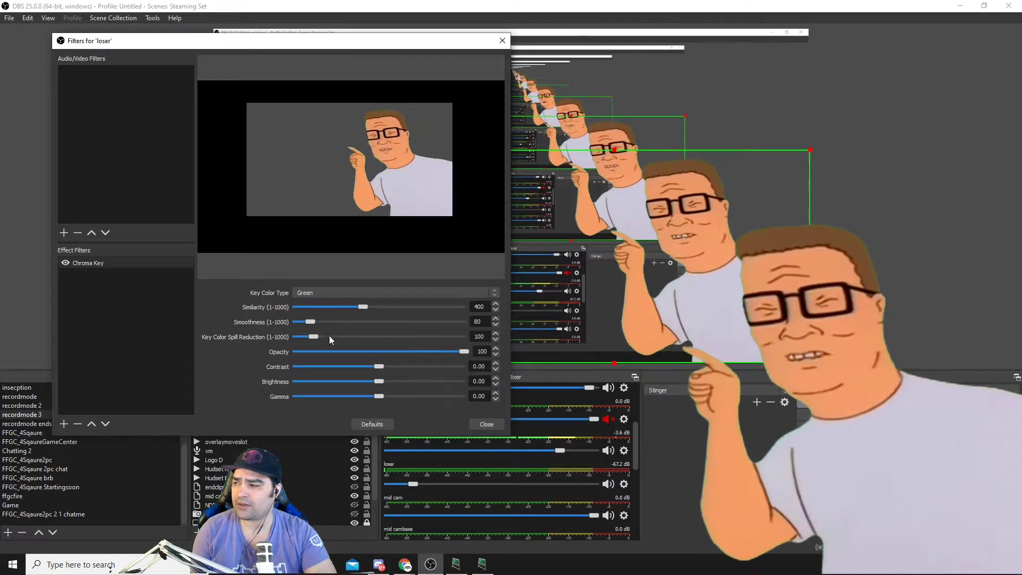
mouse_move(314, 337)
left_mouse_down()
mouse_move(303, 337)
mouse_move(303, 321)
left_mouse_up()
left_click(309, 322)
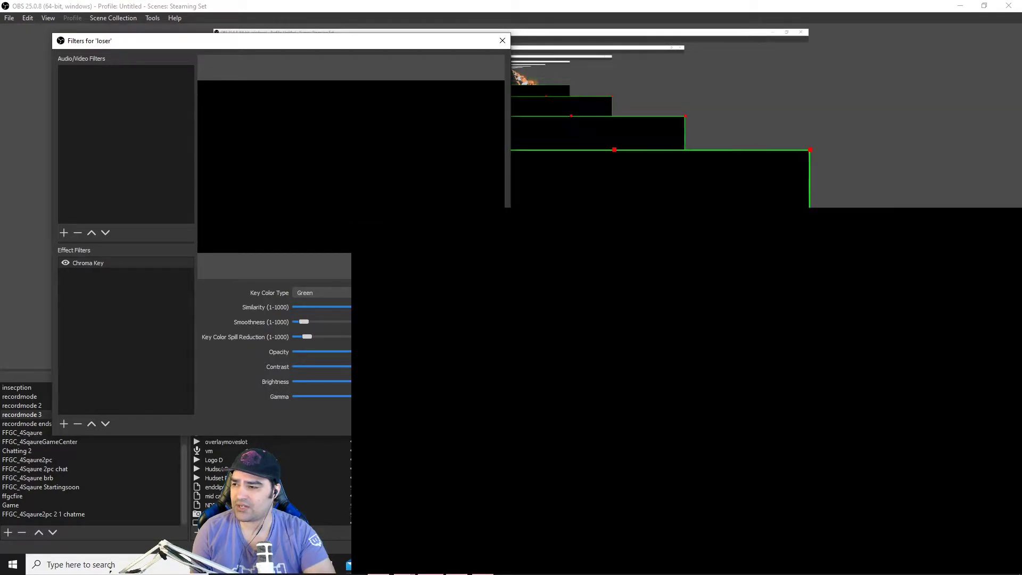
left_click(484, 423)
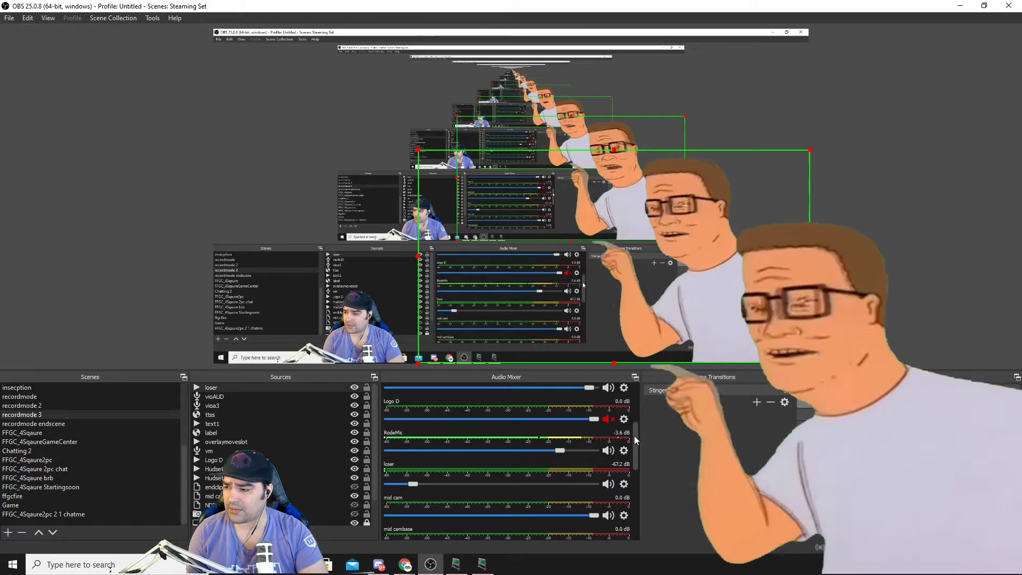
Turn off looping for the loser media source and hide it in the scene.
scroll(630, 467, "up", 5)
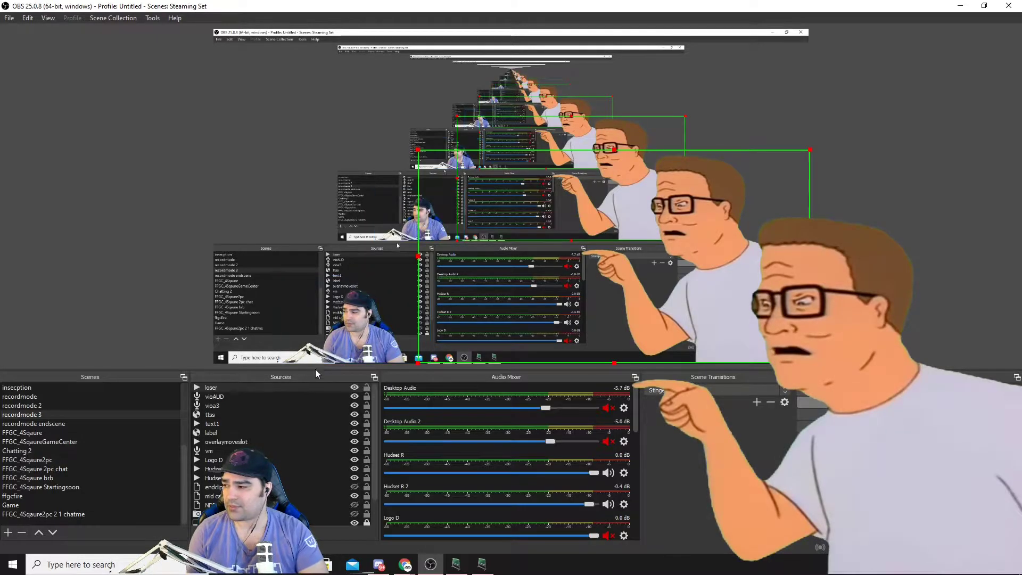
right_click(319, 388)
left_click(344, 382)
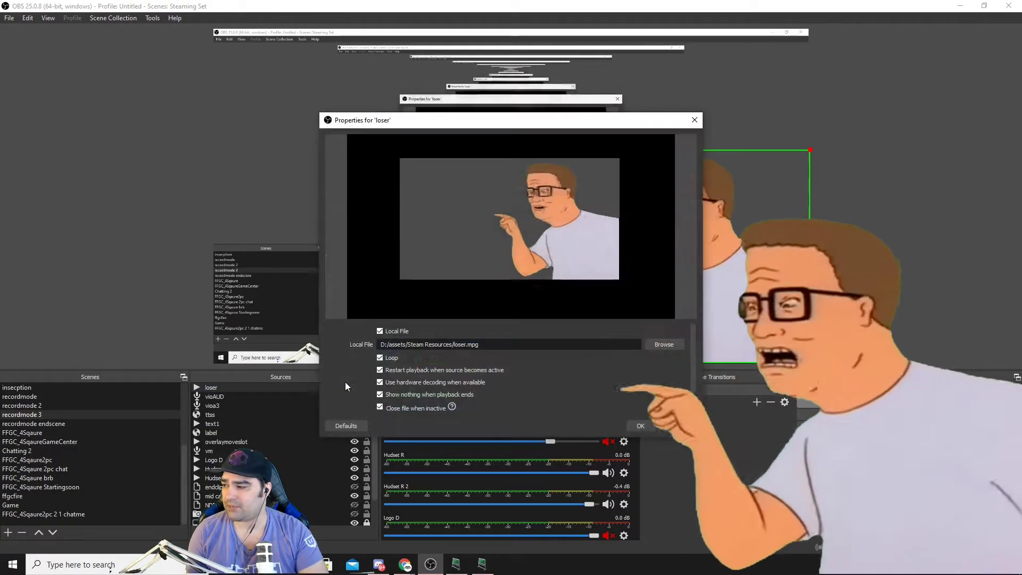
left_click(391, 356)
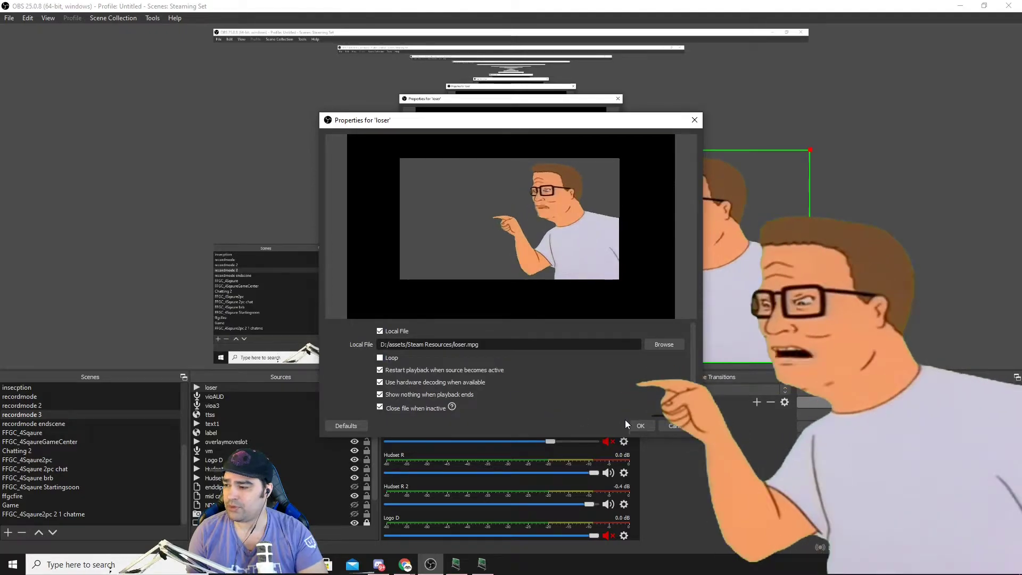
left_click(637, 426)
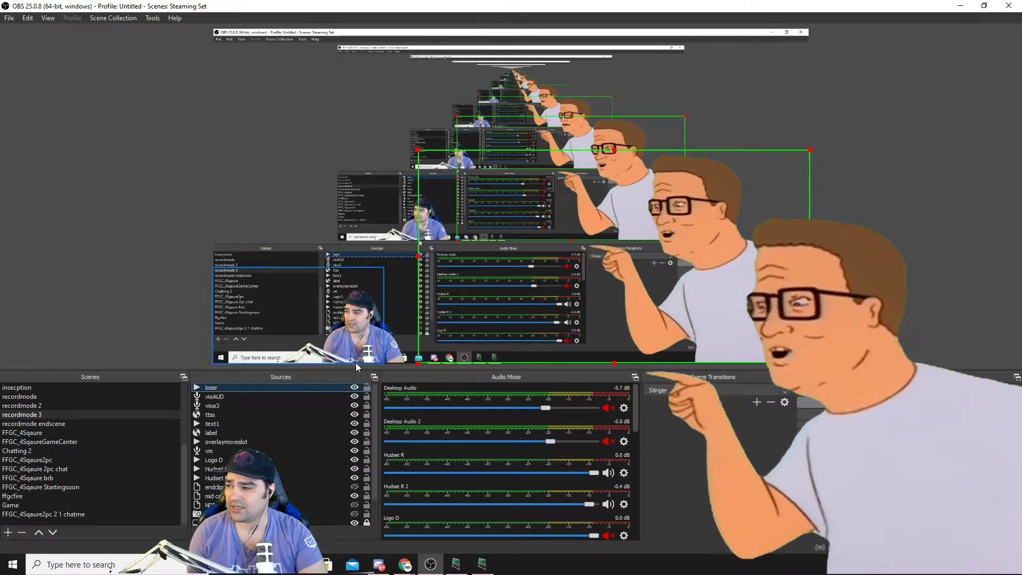
left_click(354, 387)
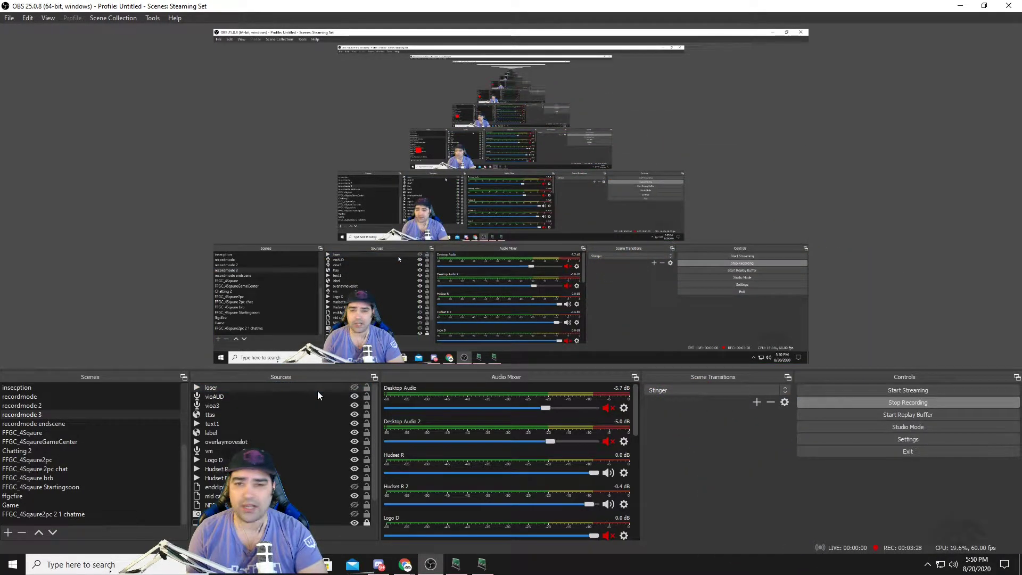
Switch to LioranBoard Receiver and open the channel point triggers deck for editing.
mouse_move(461, 567)
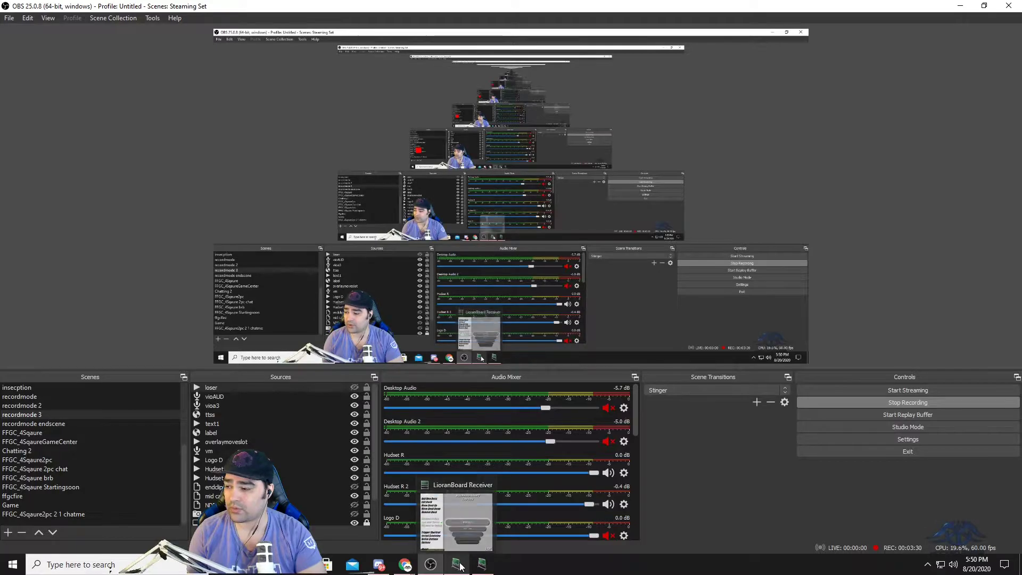
left_click(453, 568)
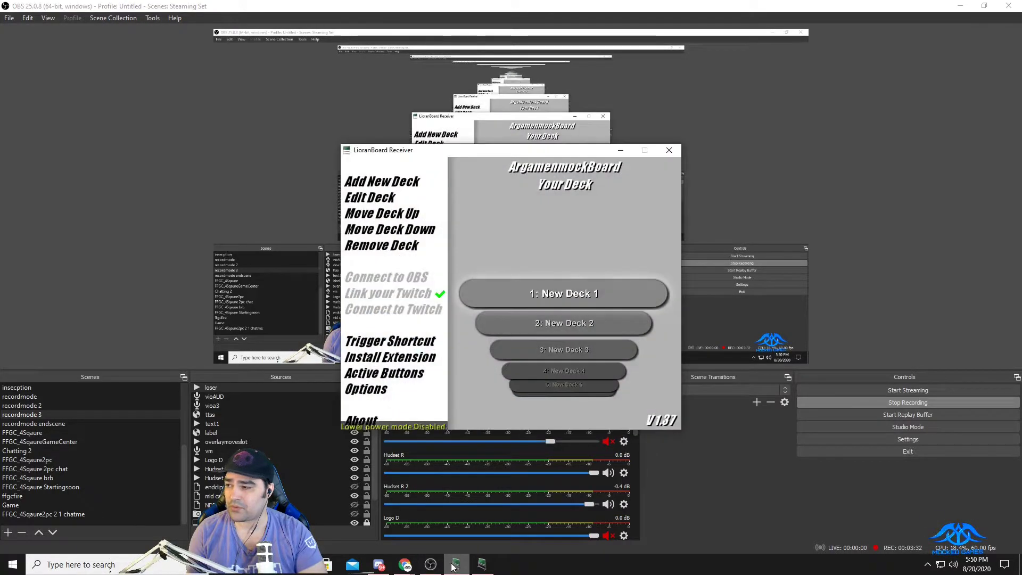
scroll(559, 318, "down", 5)
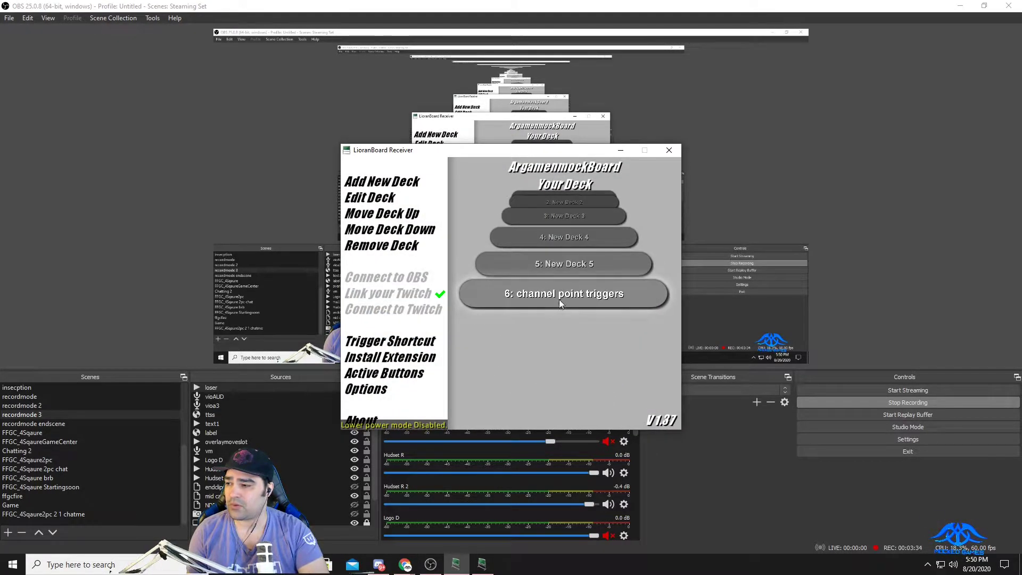
left_click(561, 294)
left_click_drag(597, 155, 516, 41)
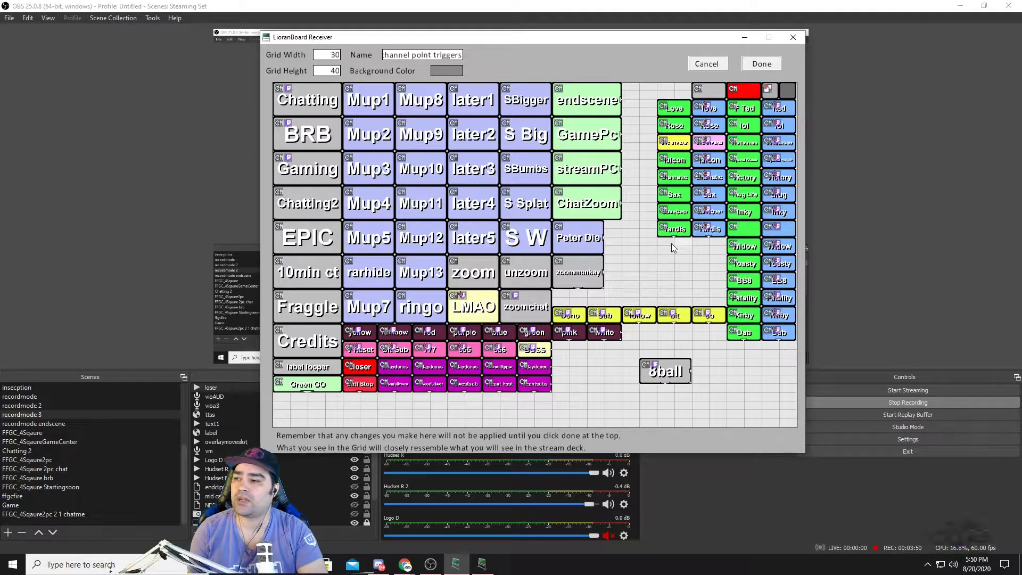
Move the 8ball button beside the zoommonkey button and create an enlarged button named loser in the free grid space.
left_click_drag(682, 376, 646, 275)
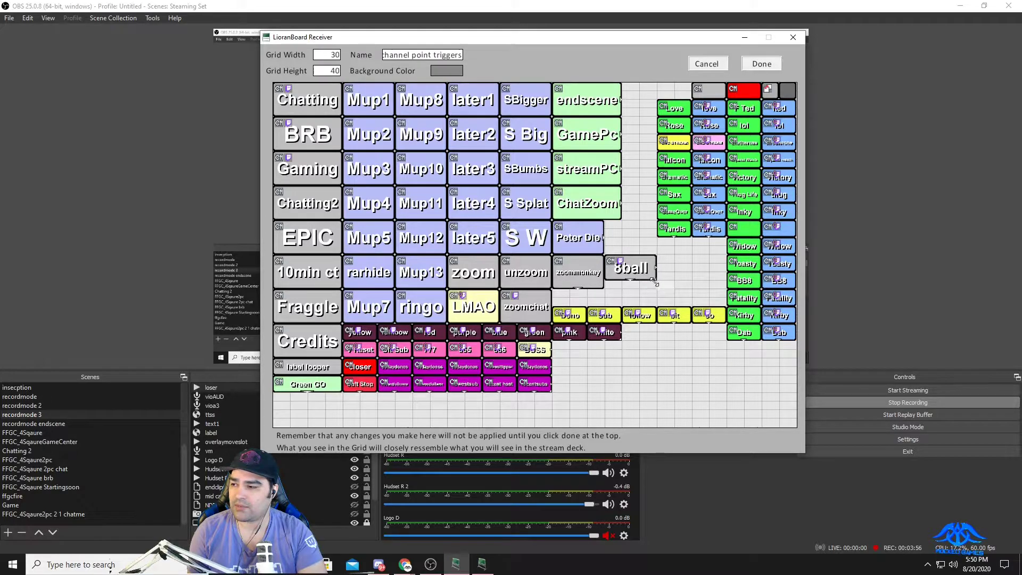
right_click(640, 370)
left_click(650, 373)
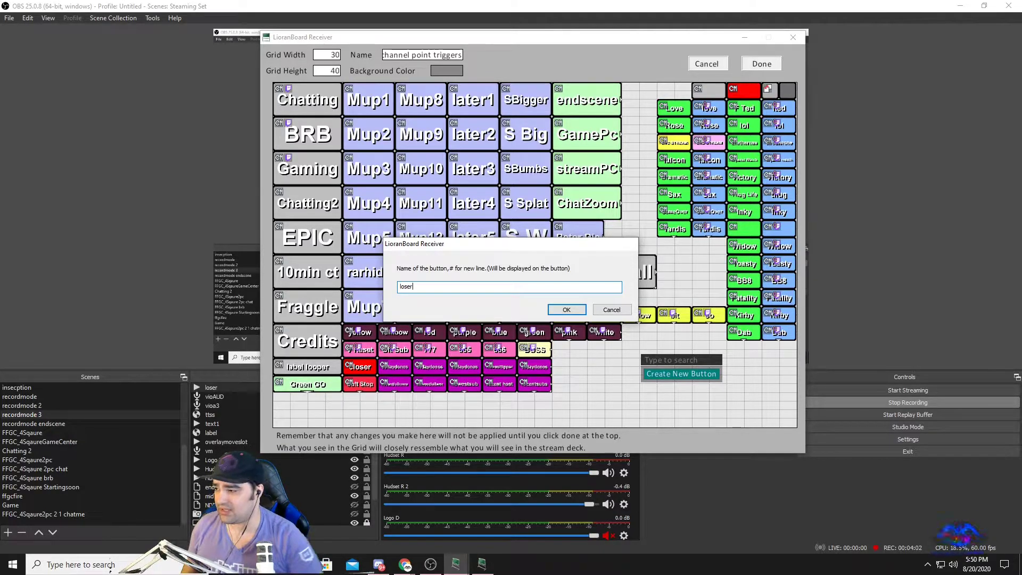
type("loser")
left_click(565, 310)
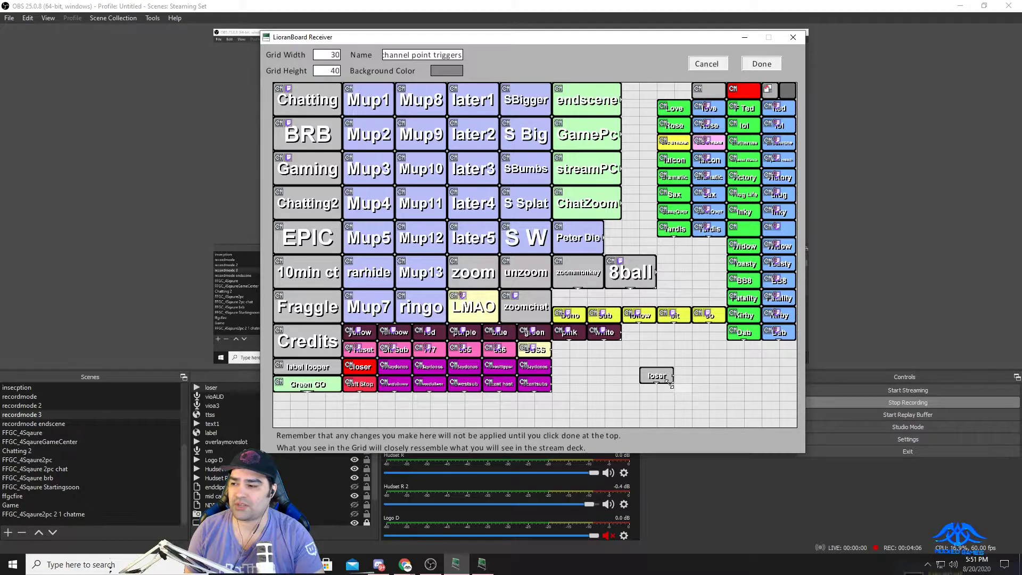
left_click_drag(669, 382, 676, 389)
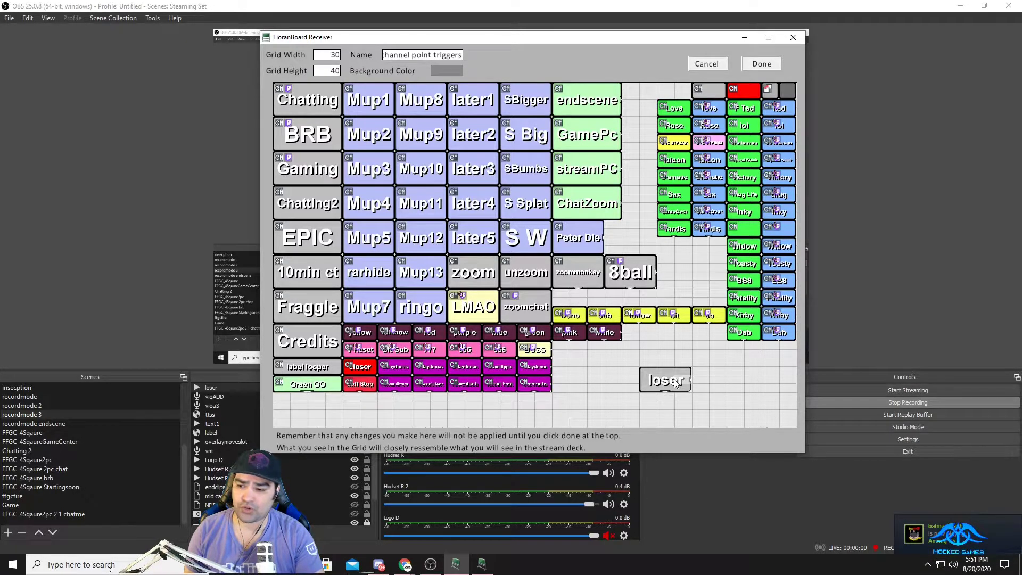
Add a Source Change Visibility command to the loser button.
right_click(674, 380)
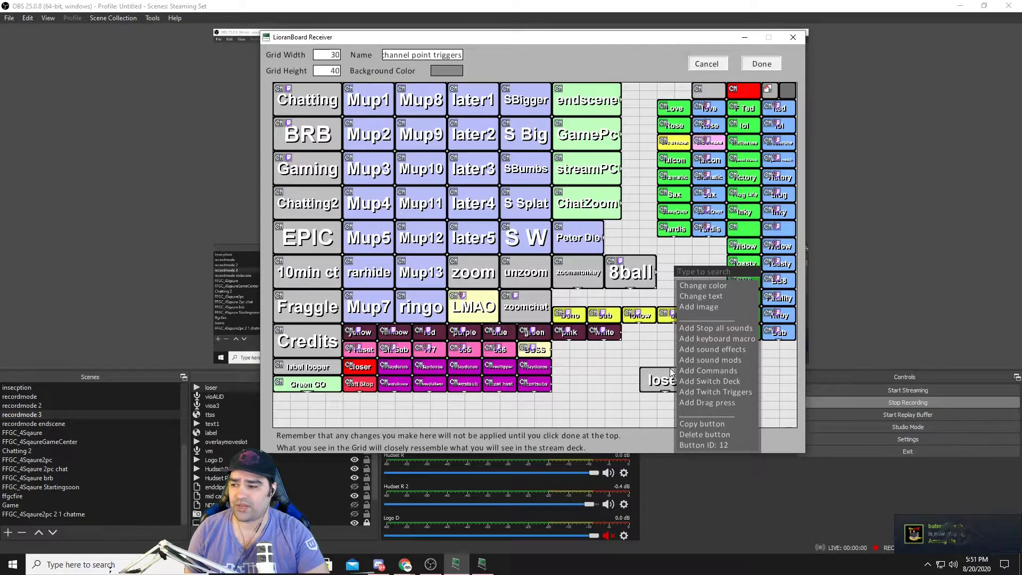
left_click(704, 370)
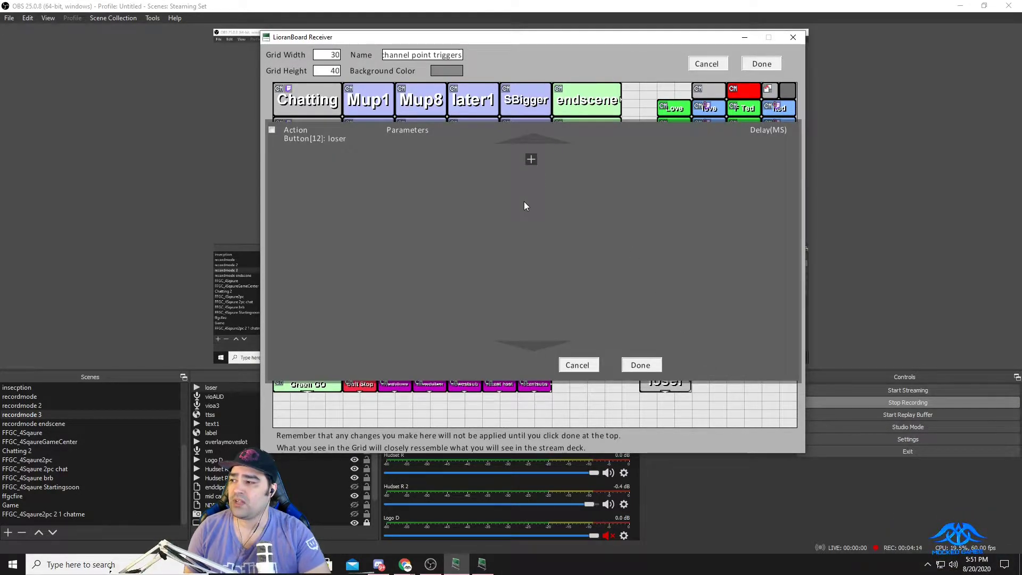
left_click(531, 160)
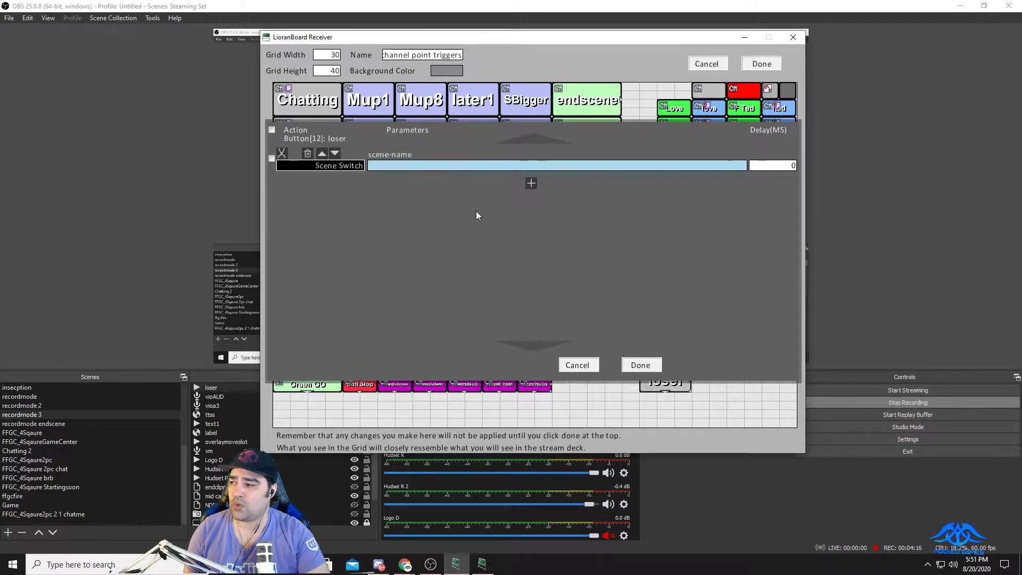
left_click(348, 165)
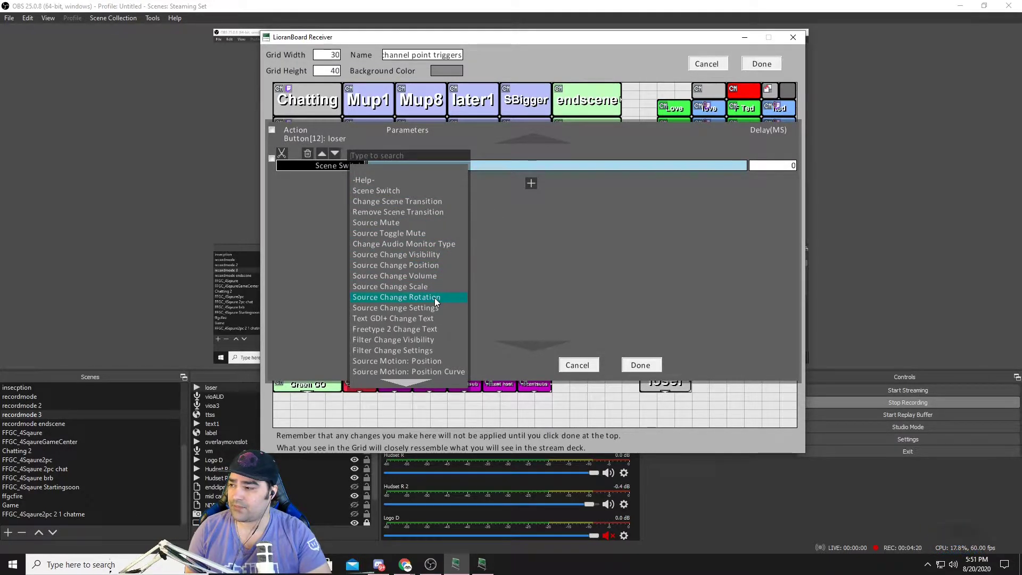
left_click(430, 255)
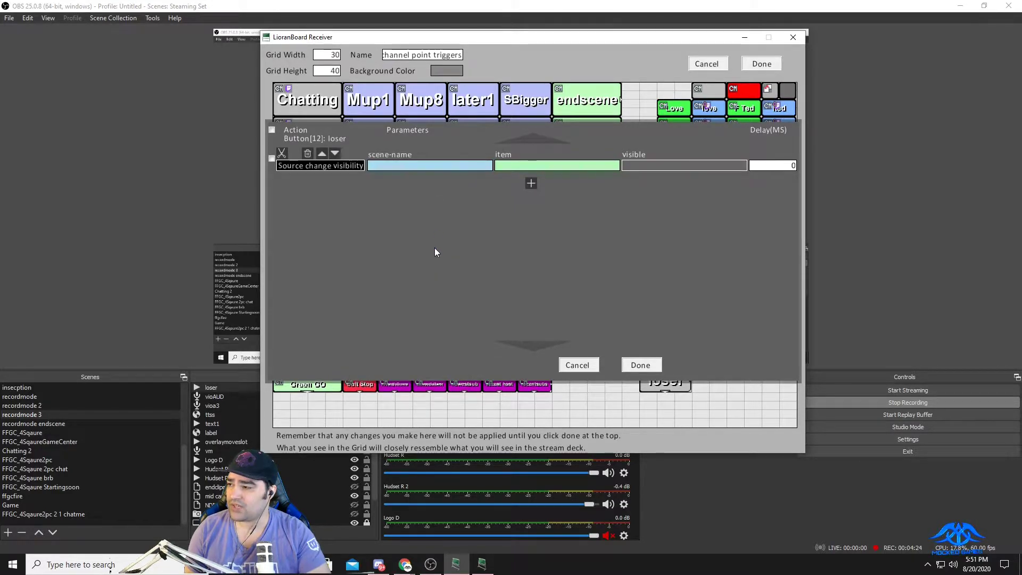
left_click(429, 166)
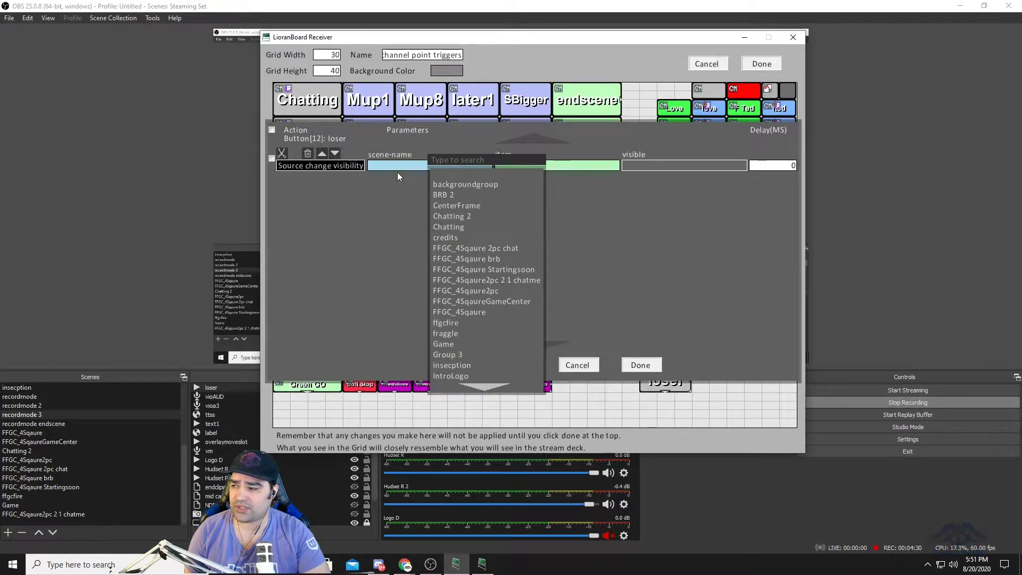
left_click(633, 221)
left_click(582, 168)
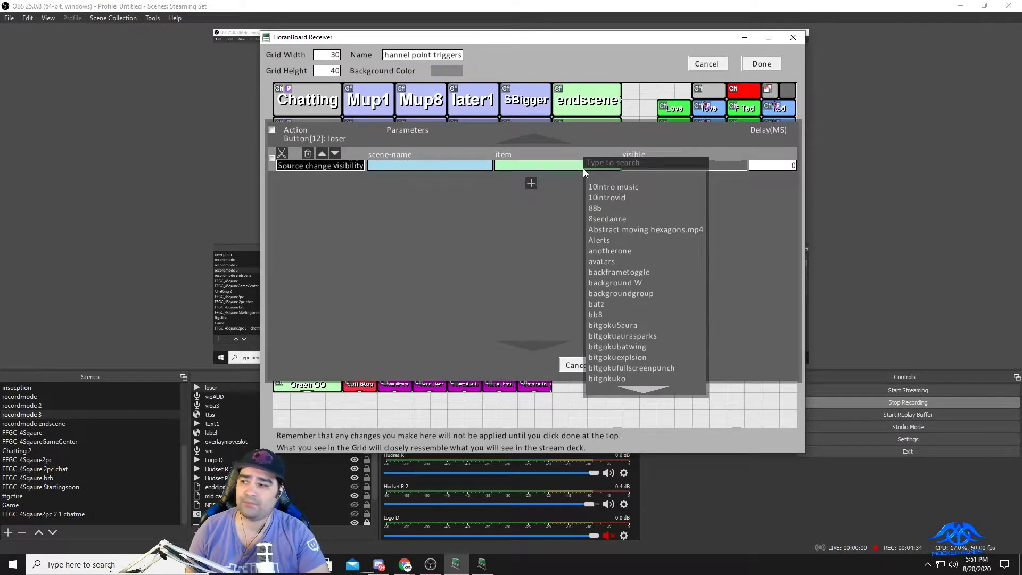
left_click(455, 168)
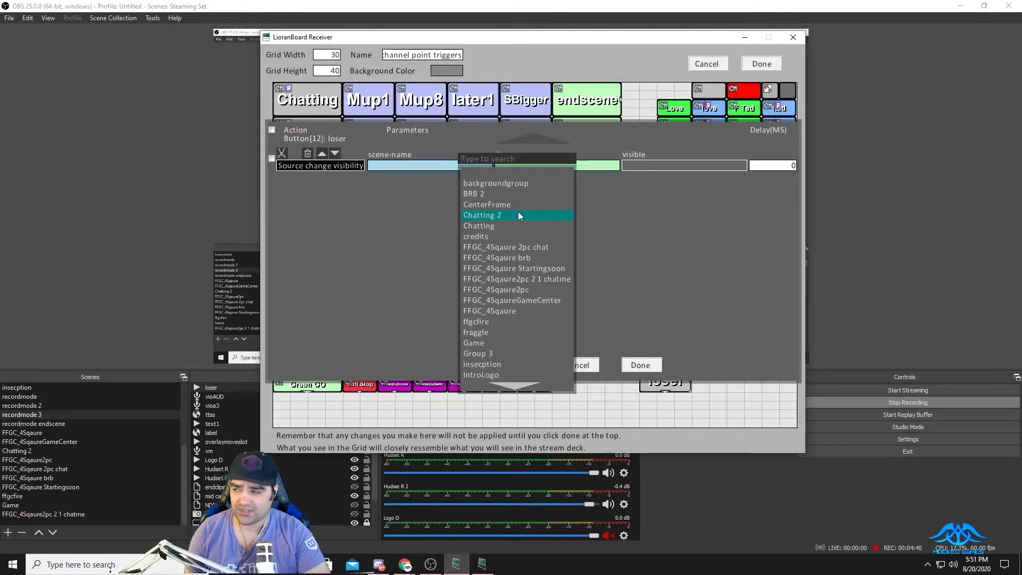
left_click(601, 216)
Set the Source Change Visibility command's item to loser and its visible parameter to true.
left_click(579, 163)
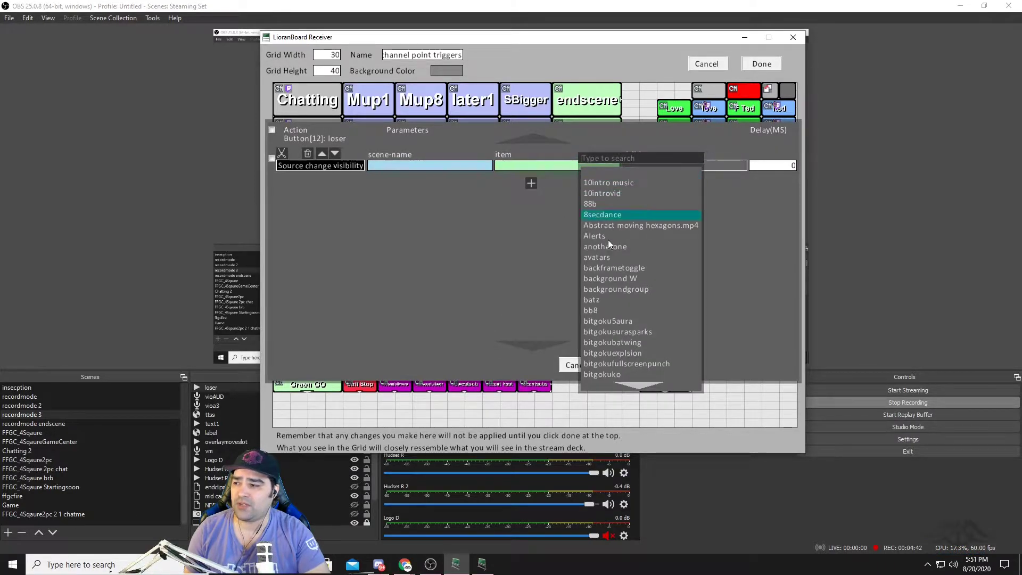
type("lo")
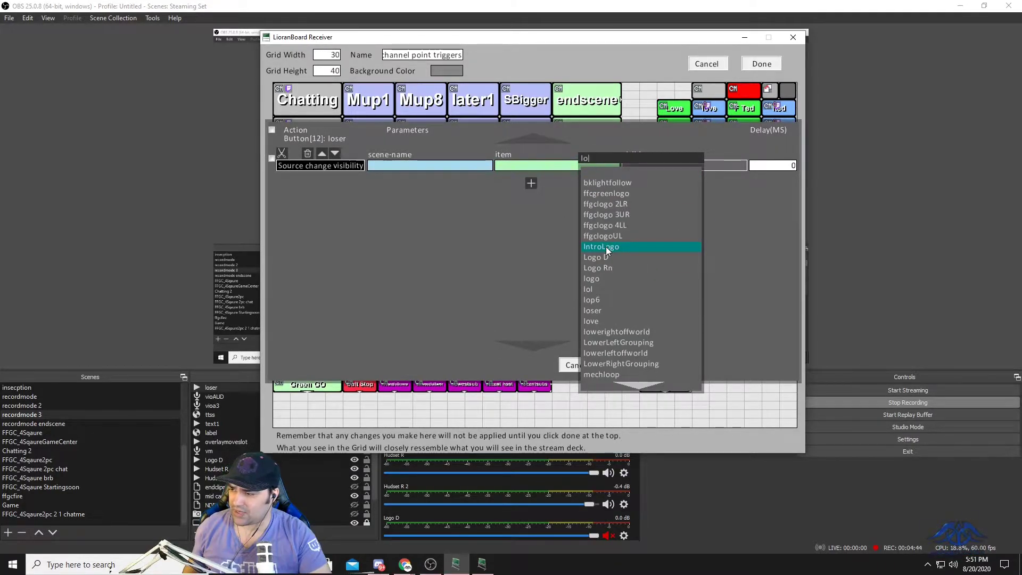
type("ser")
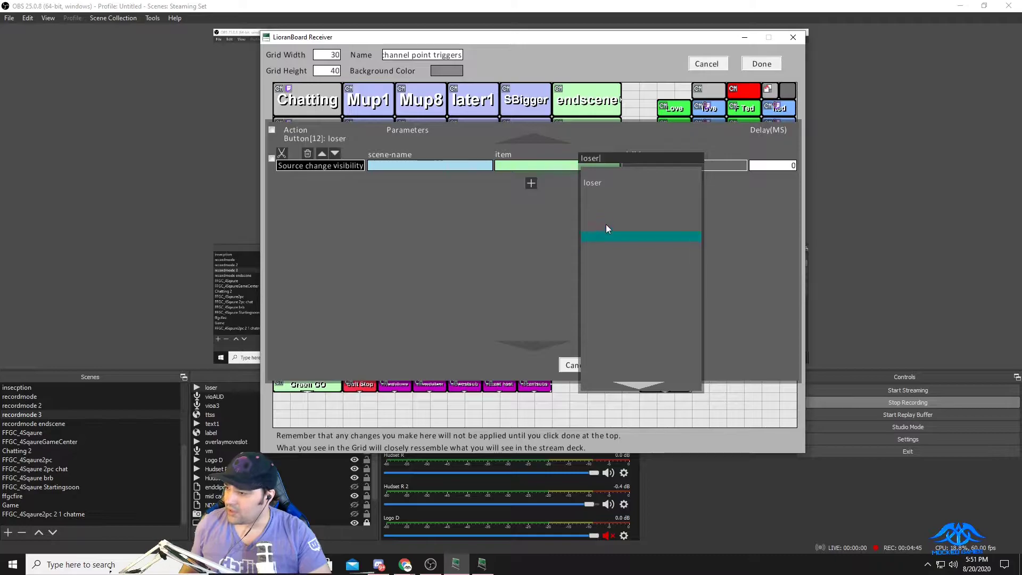
left_click(606, 183)
left_click(718, 165)
left_click(737, 175)
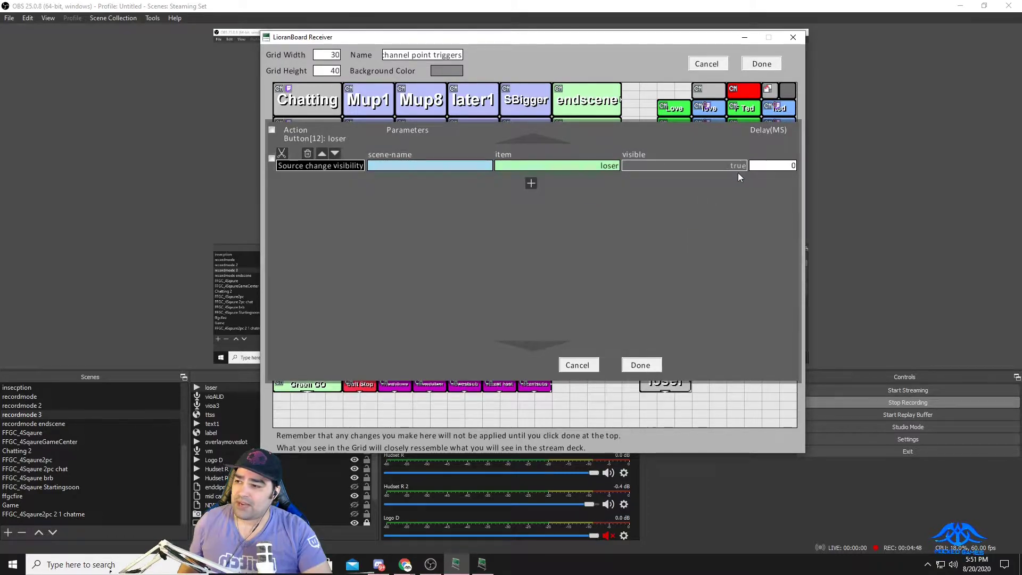
Copy the loser visibility command and paste it as a second command of the same button.
left_click(272, 158)
left_click(424, 365)
left_click(515, 183)
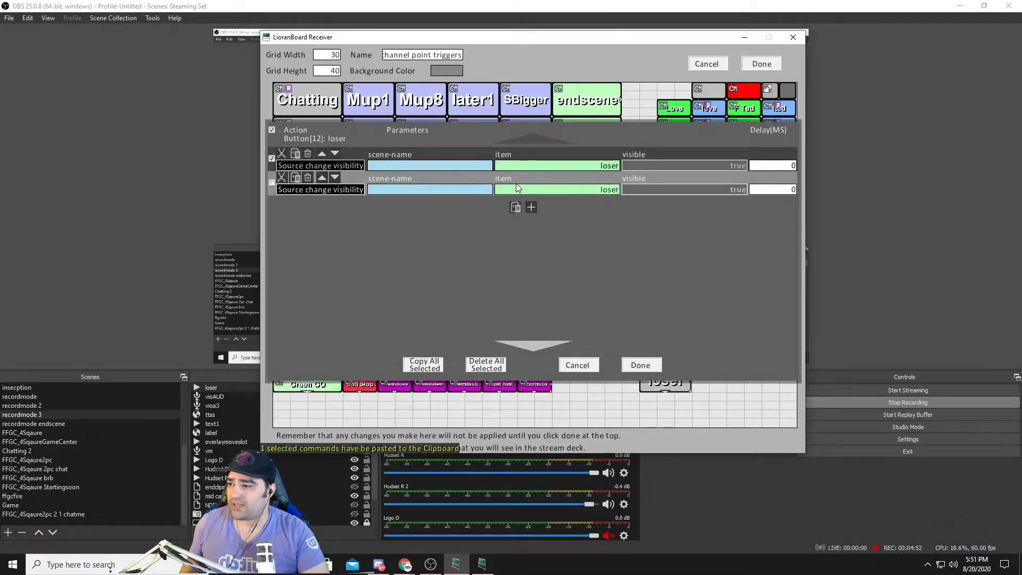
Set the second visibility command to false with a delay of 10000 ms and save the button's commands.
left_click(719, 189)
left_click(745, 210)
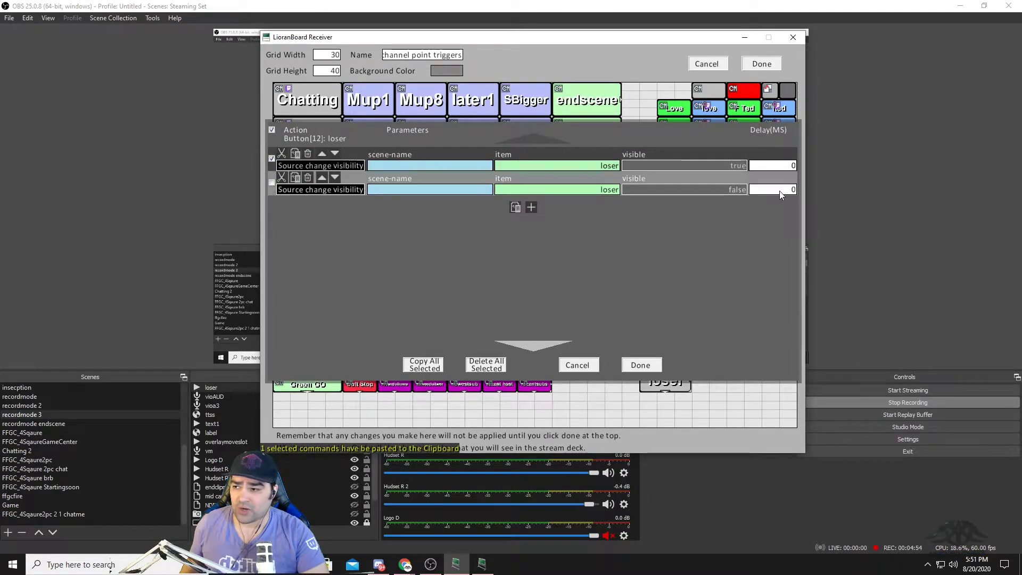
type("1000")
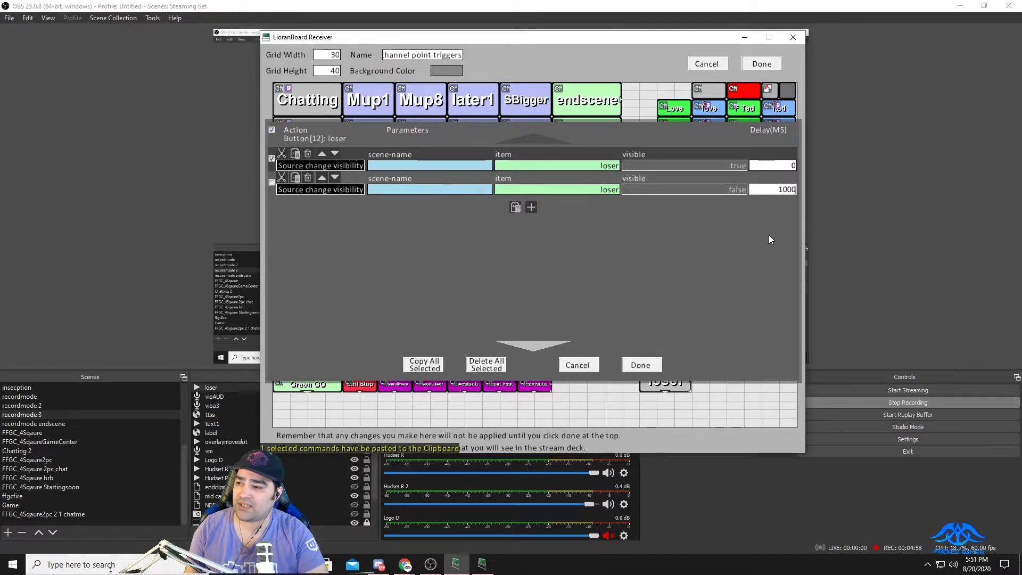
type("0")
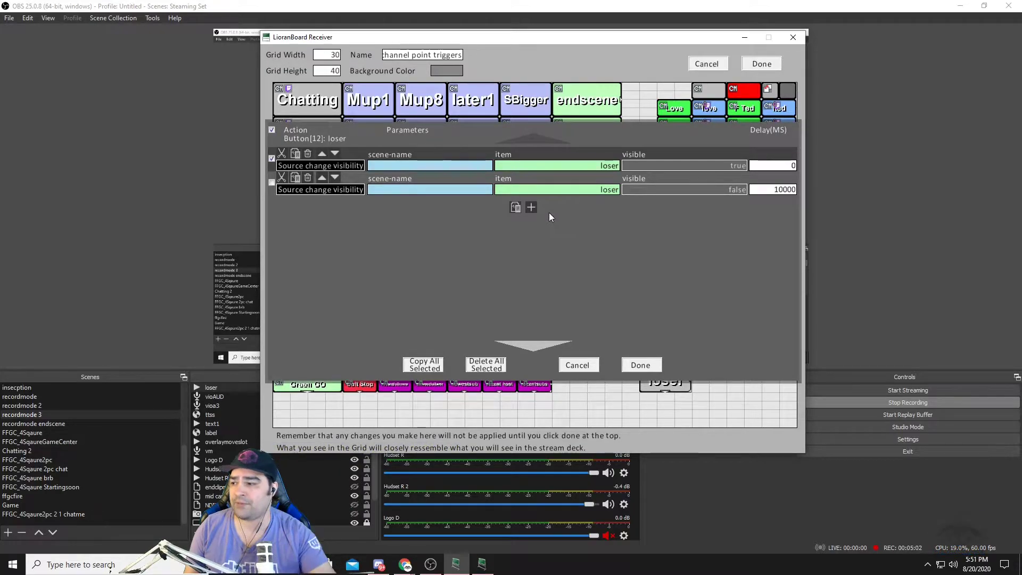
left_click(641, 364)
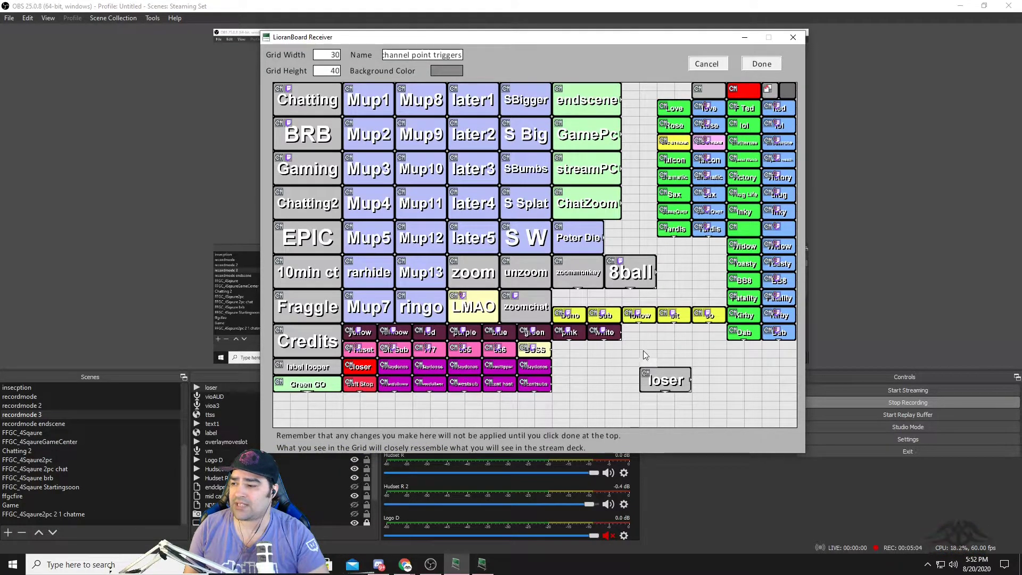
Add a Point Redeem Twitch trigger with redeem name loser to the loser button and move the button up slightly in the grid.
left_click(671, 380)
right_click(670, 380)
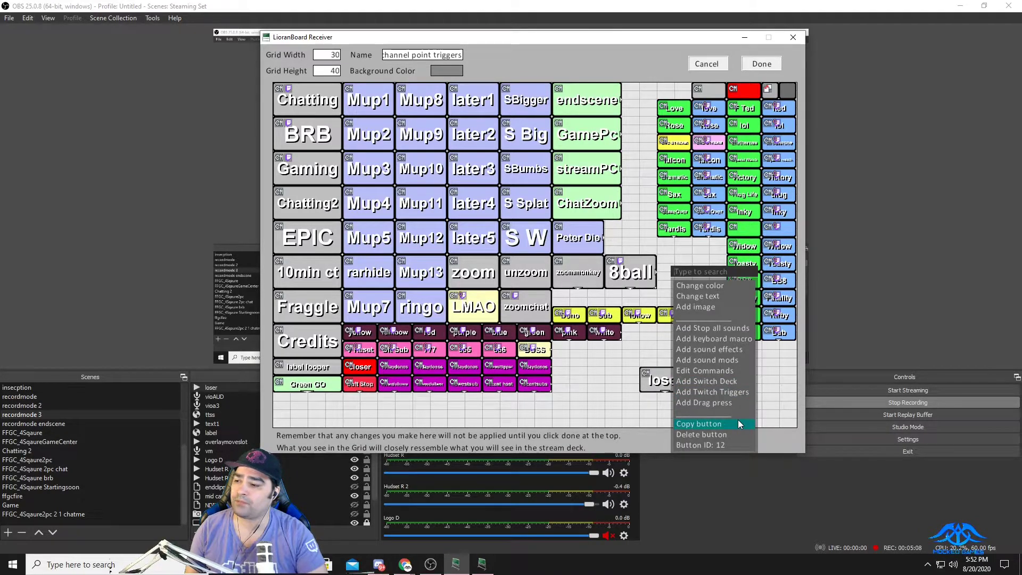
left_click(741, 392)
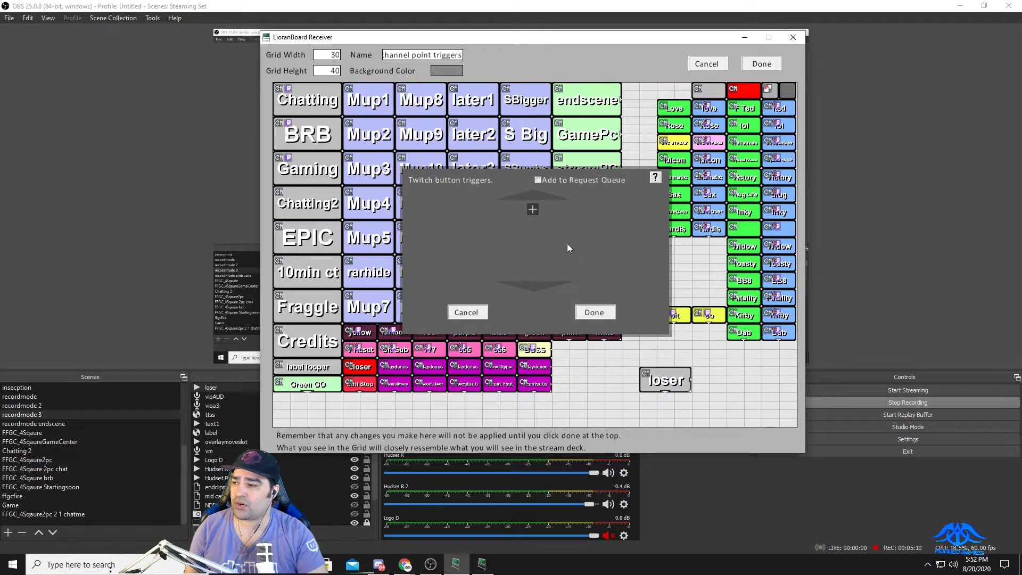
left_click(532, 209)
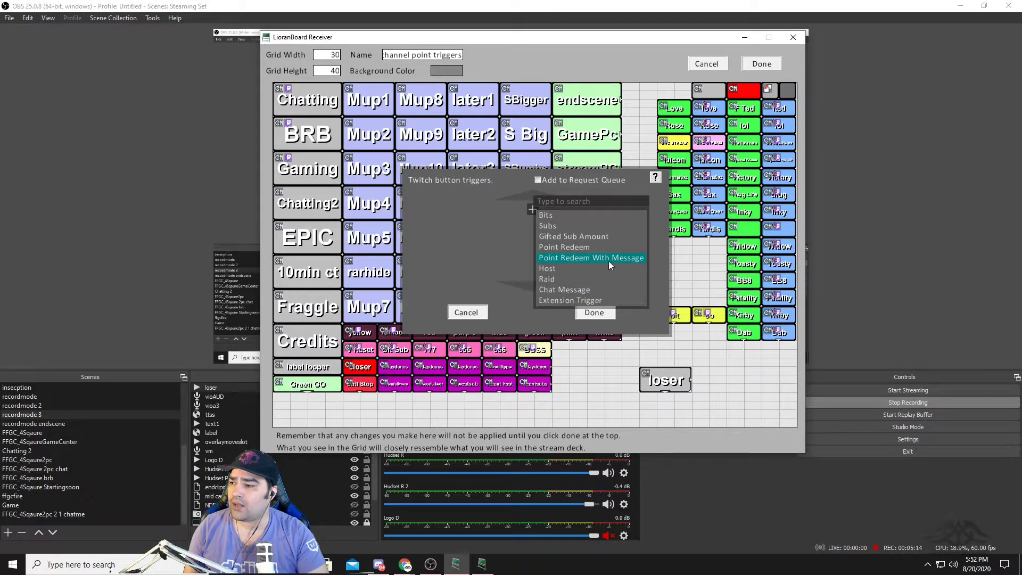
left_click(593, 247)
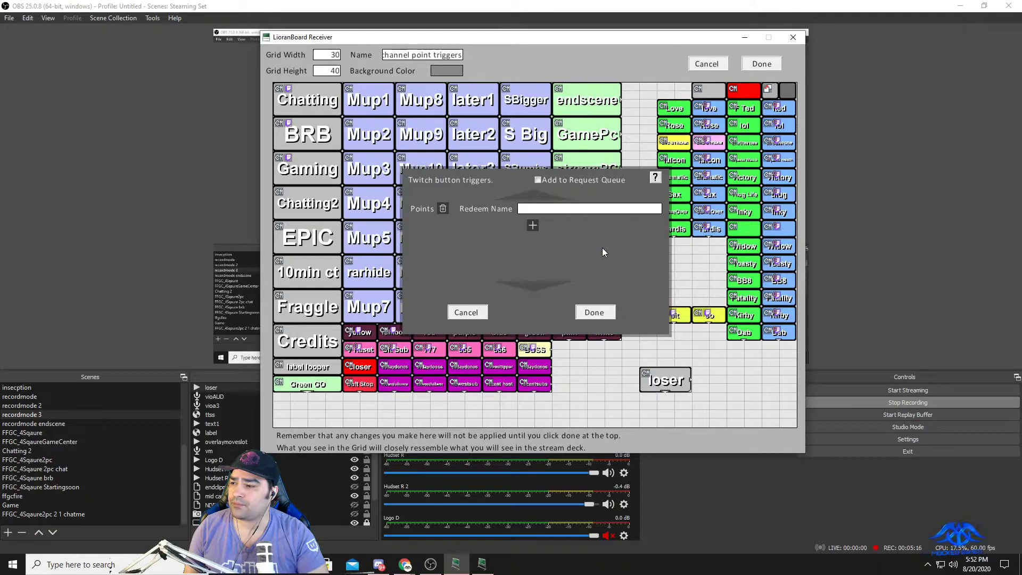
type("loser")
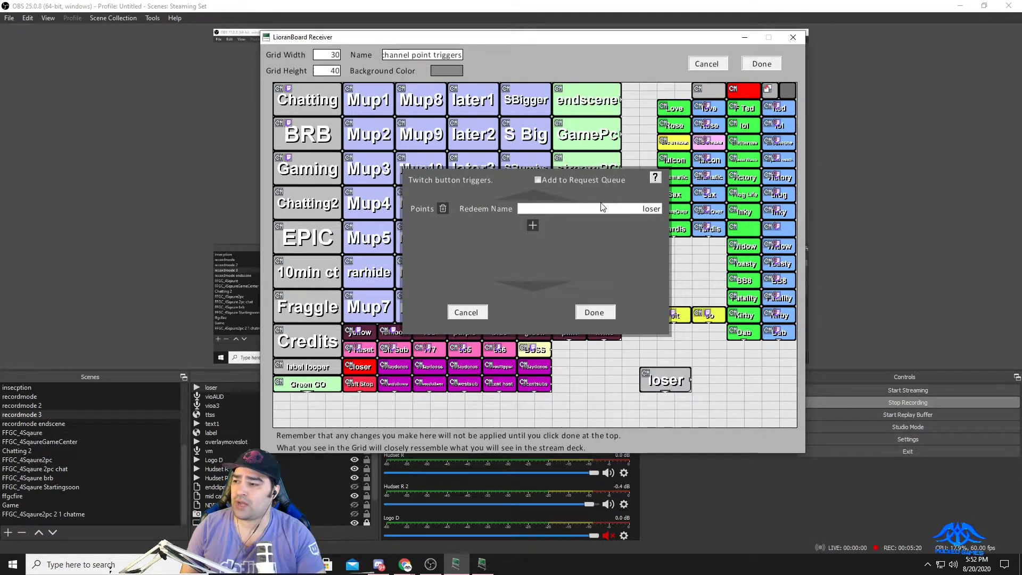
left_click(593, 313)
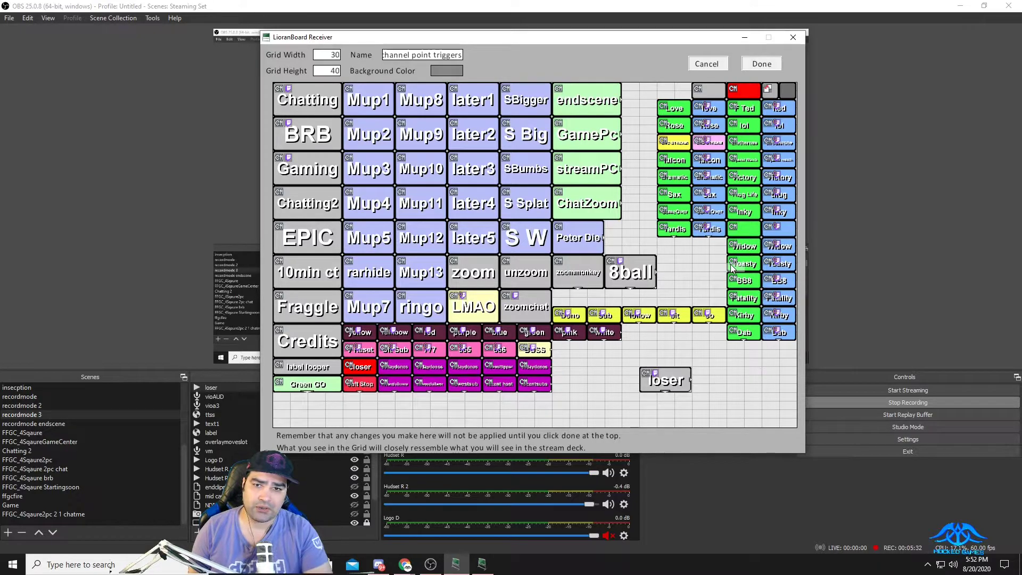
left_click_drag(676, 381, 676, 364)
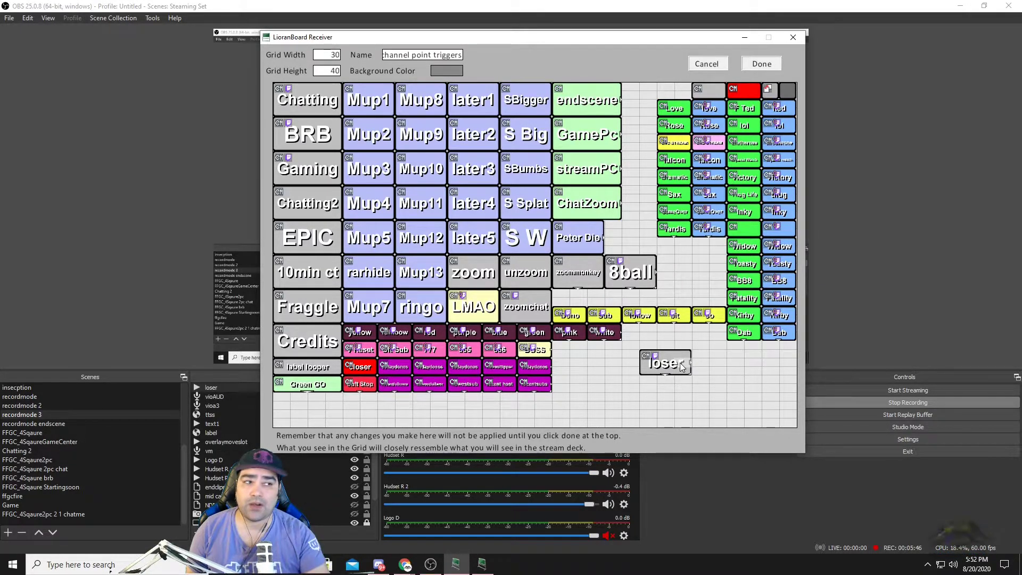
Bring the Twitch browser window onto this screen and open Manage Rewards & Challenges for Channel Points in the Creator Dashboard.
left_click_drag(1021, 55, 349, 55)
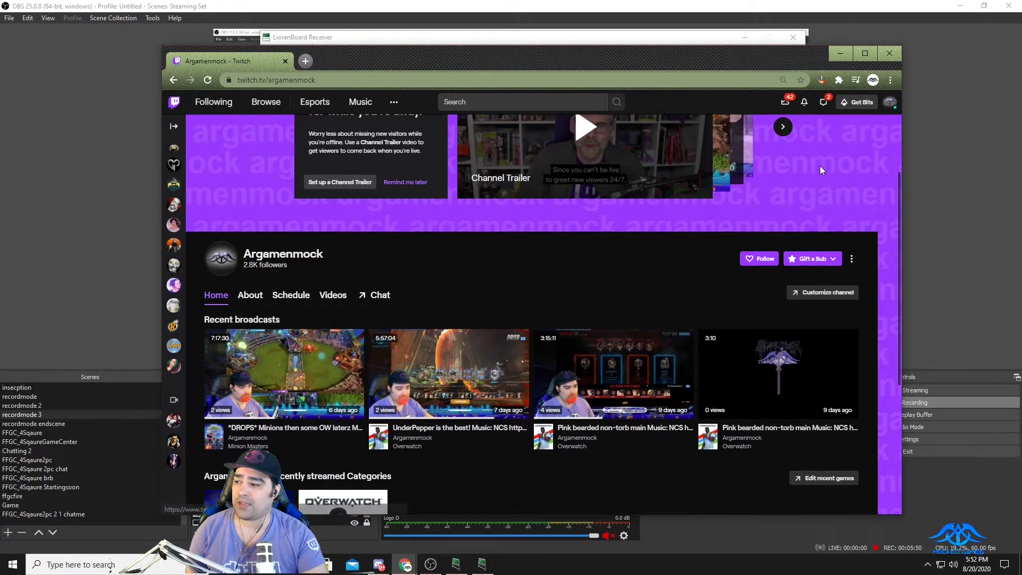
left_click(888, 103)
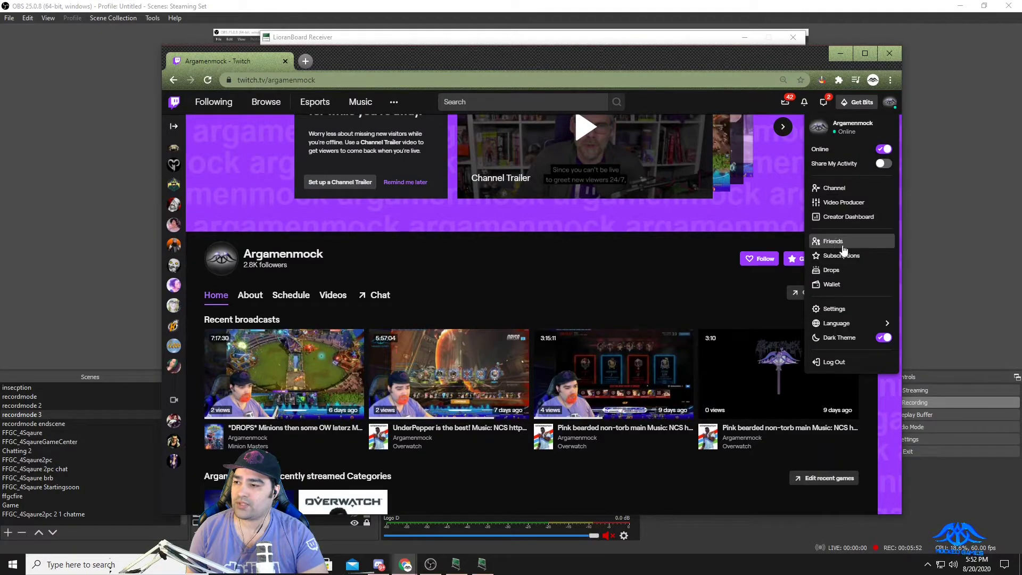
left_click(849, 217)
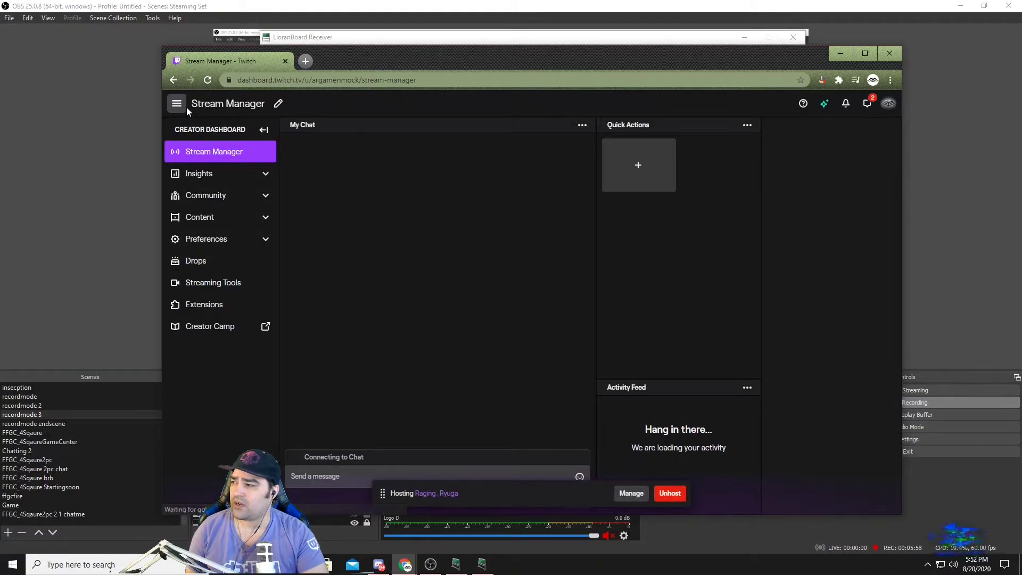
left_click(255, 197)
left_click(234, 285)
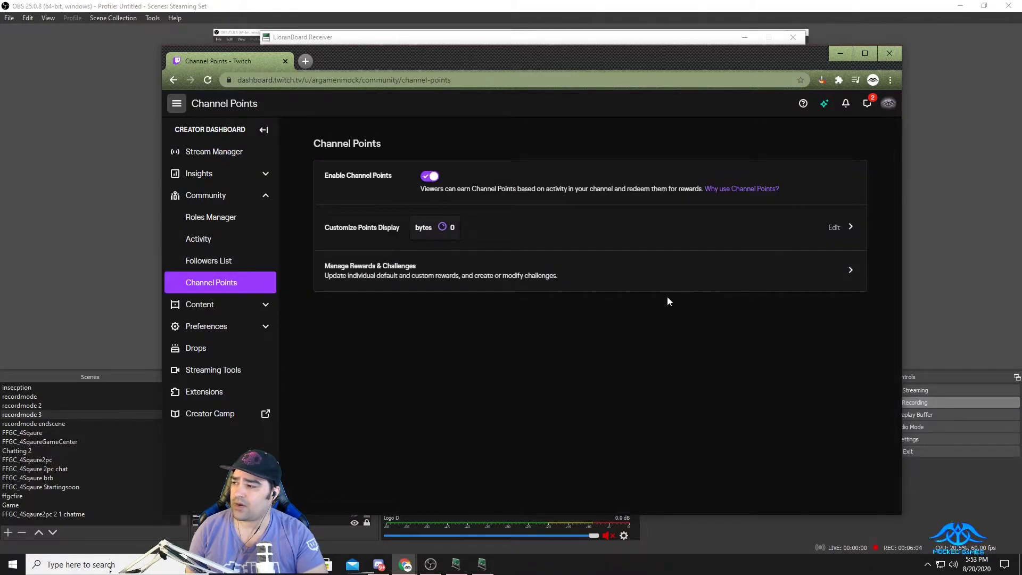
left_click(477, 282)
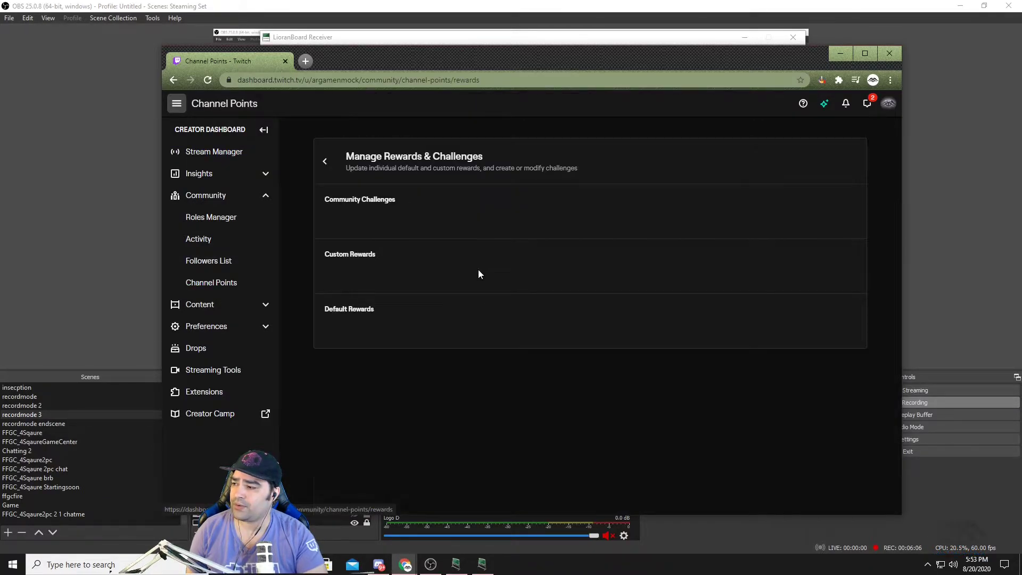
Create a custom channel point reward named loser with a cost of 300 and no description.
scroll(484, 286, "down", 15)
scroll(487, 286, "down", 2)
scroll(484, 320, "up", 2)
left_click(482, 357)
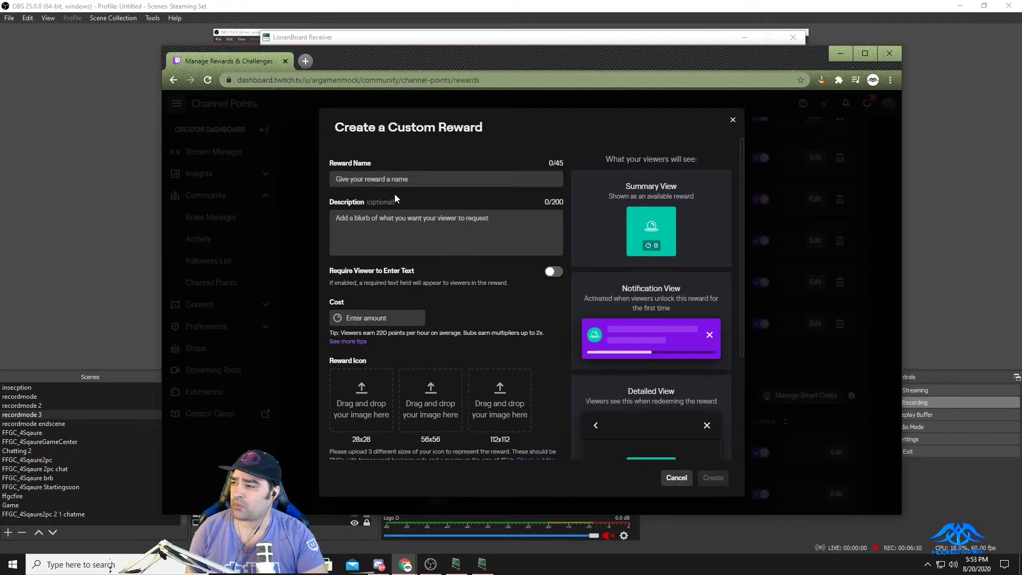
left_click(396, 179)
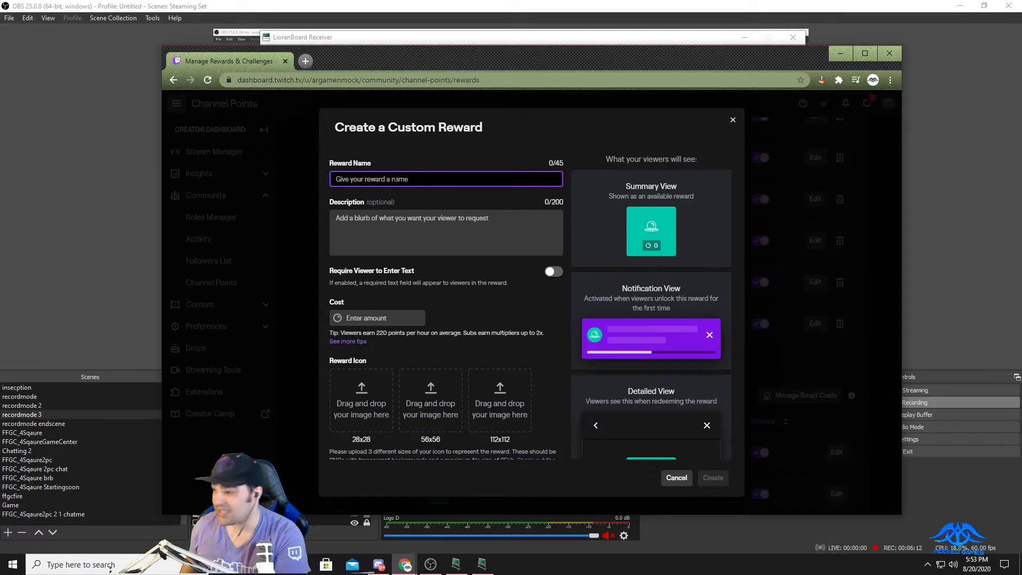
type("loser")
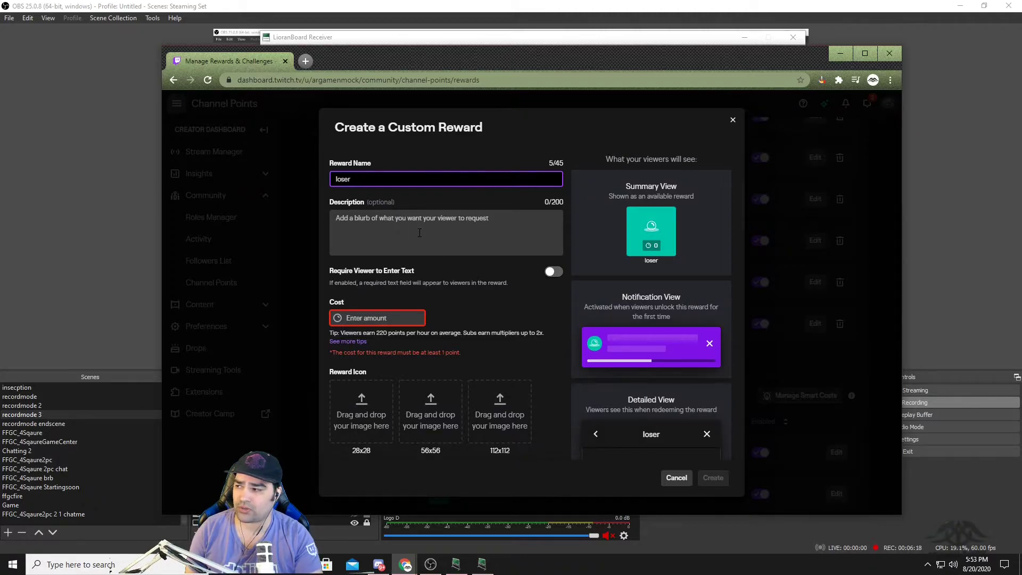
left_click(362, 243)
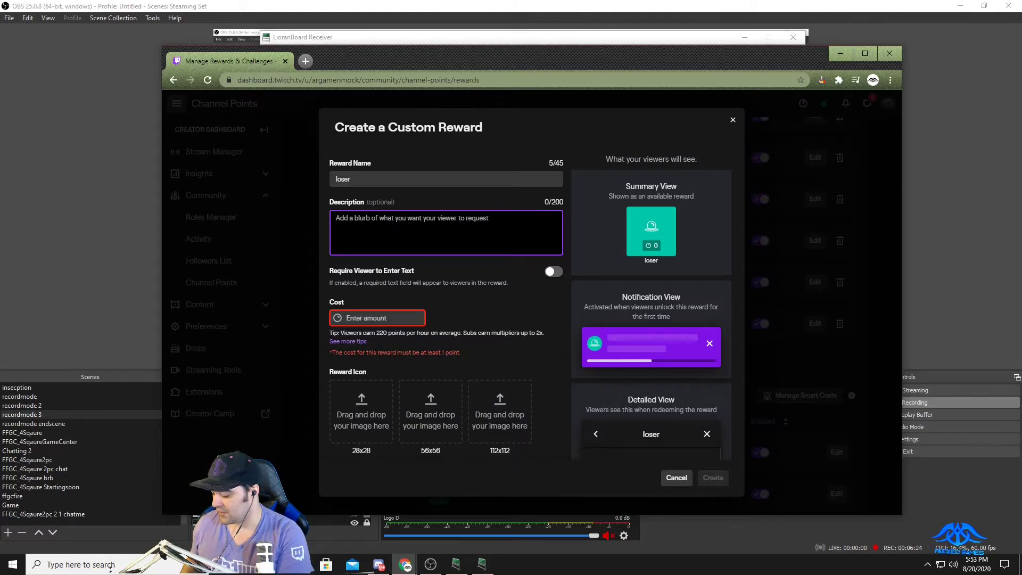
left_click(389, 318)
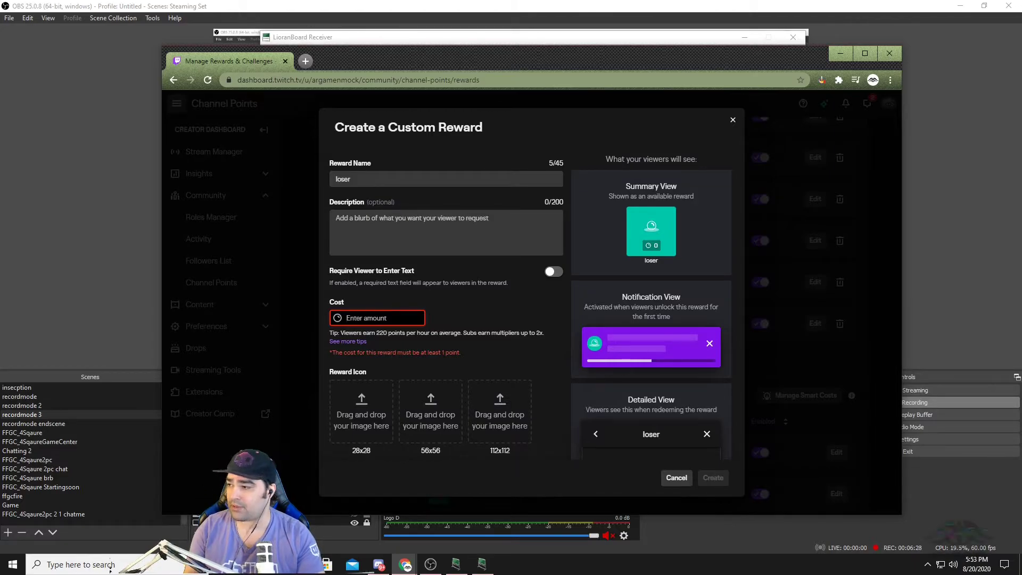
type("300")
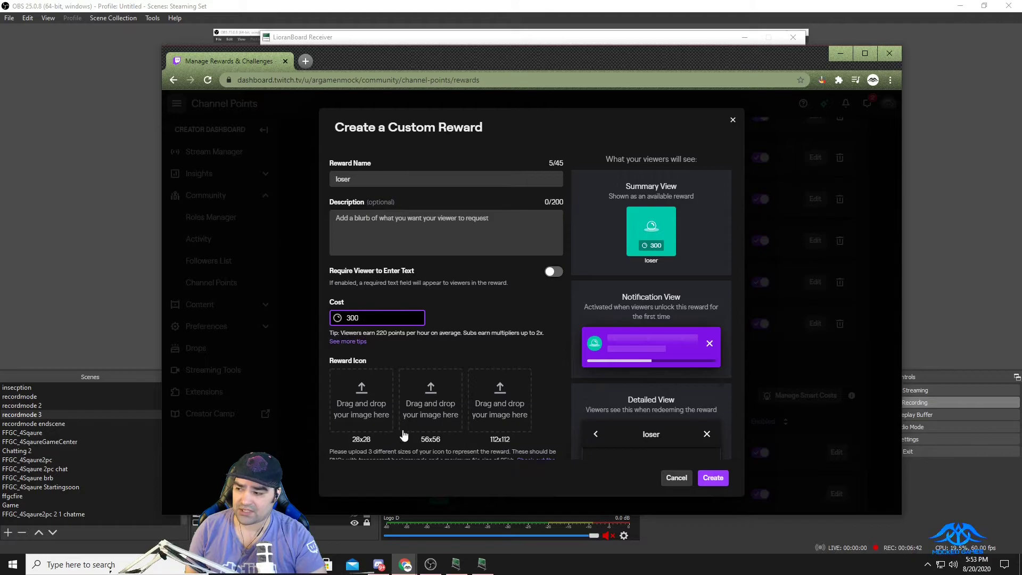
left_click(722, 487)
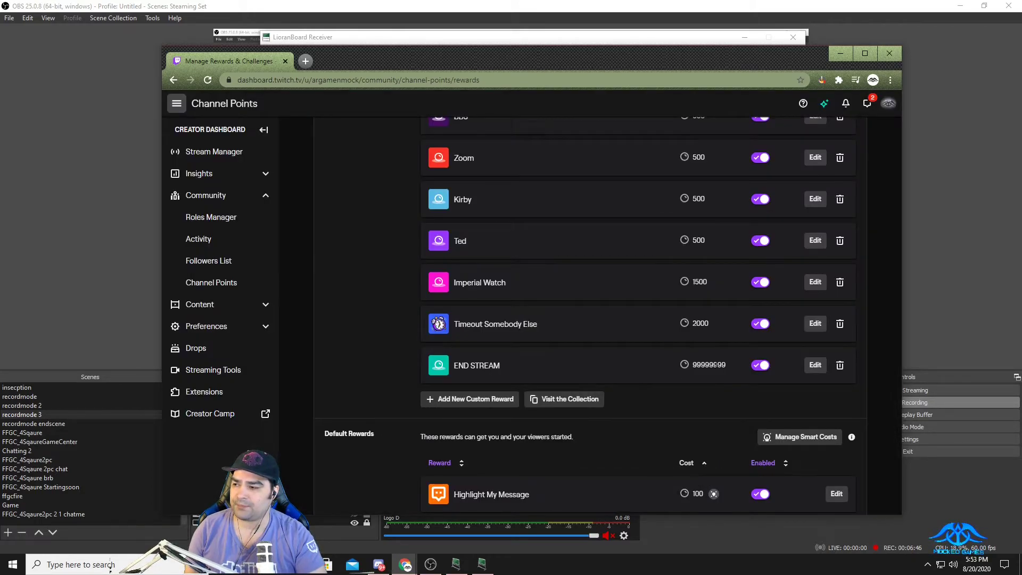
Return from the rewards list to the channel page and open its stream chat.
scroll(708, 367, "up", 9)
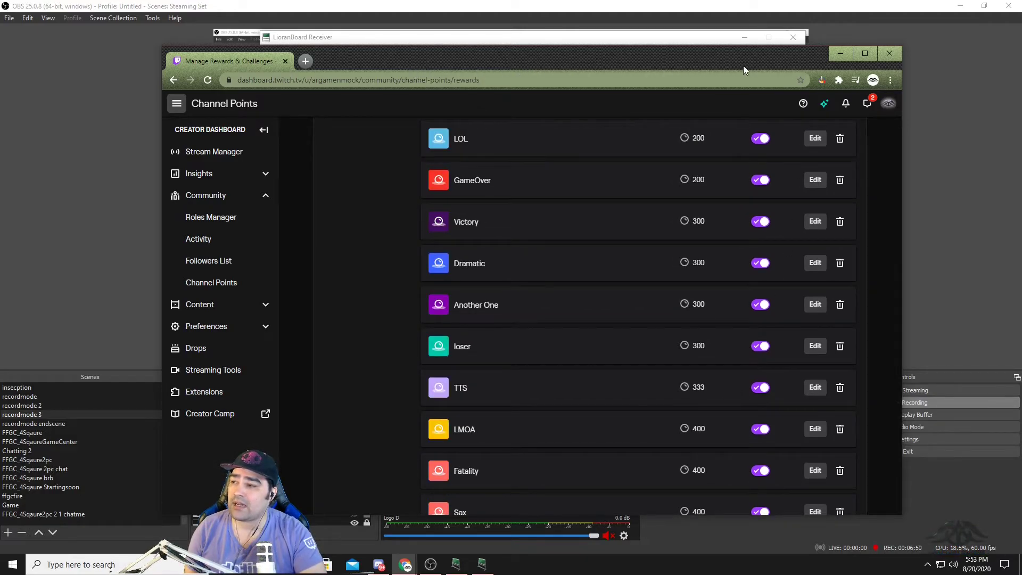
scroll(548, 160, "up", 7)
left_click(888, 103)
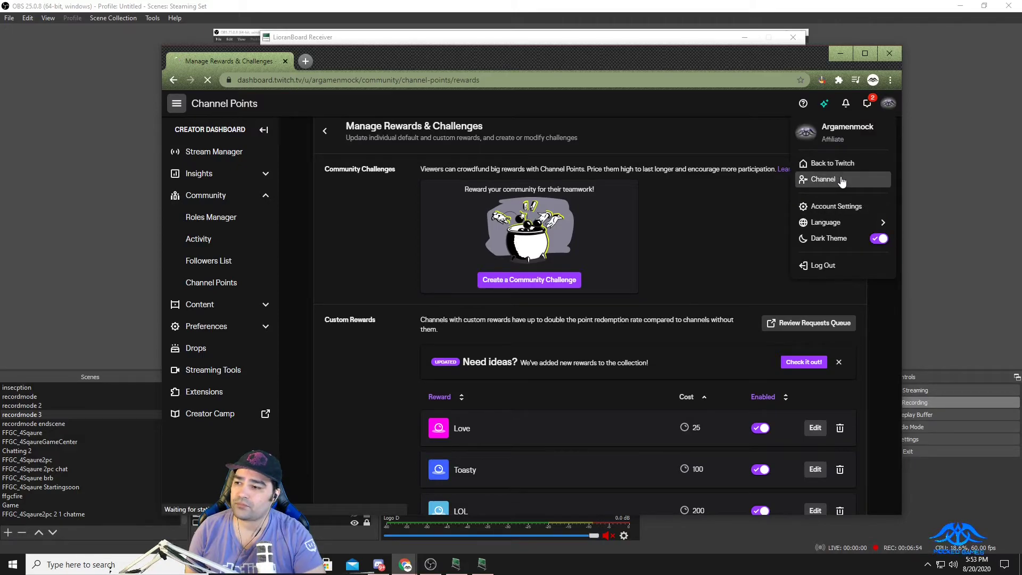
left_click(837, 180)
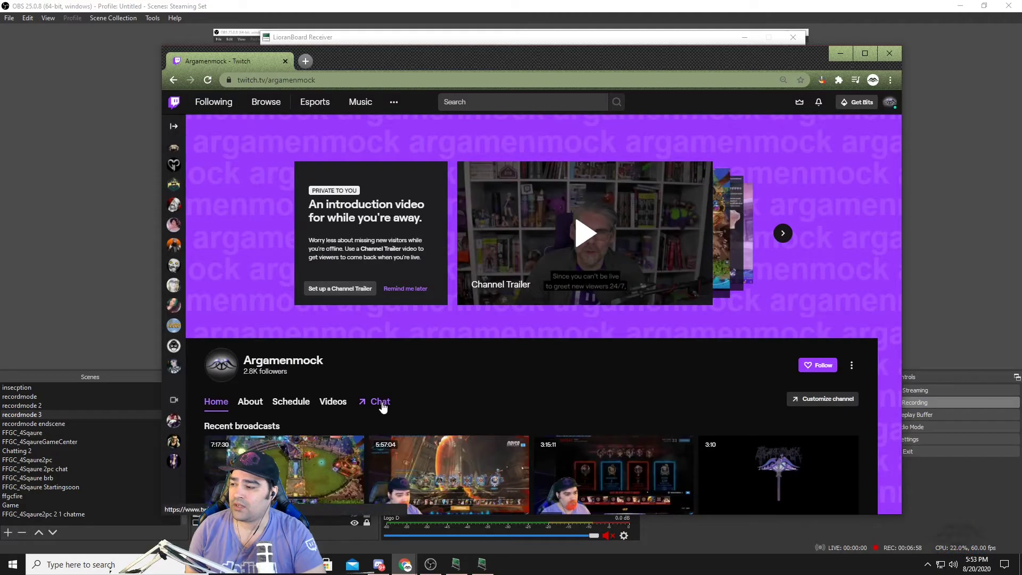
left_click(381, 402)
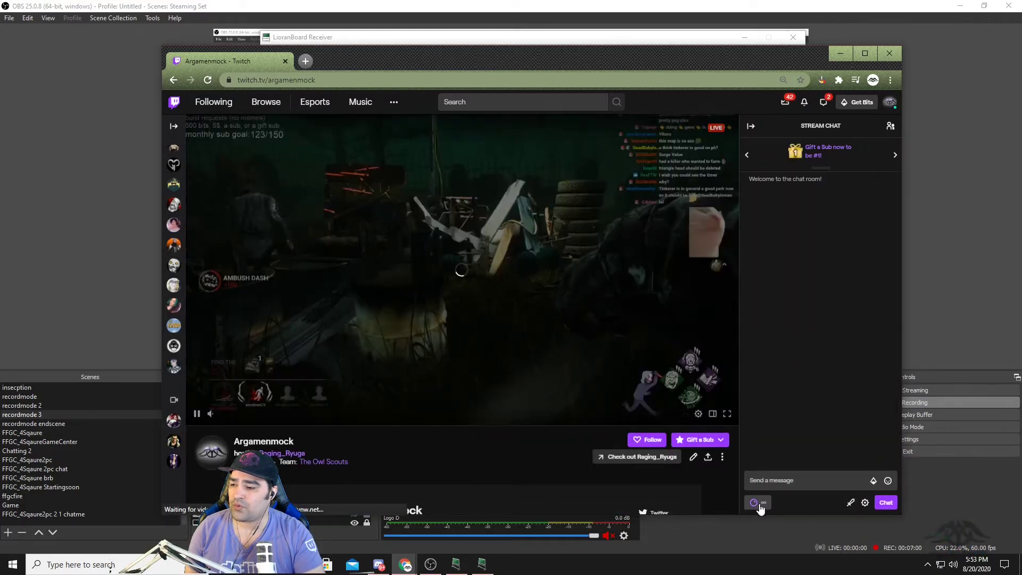
Look through the channel point rewards list in the stream chat and mute the stream's video player.
left_click(753, 503)
scroll(857, 465, "down", 1)
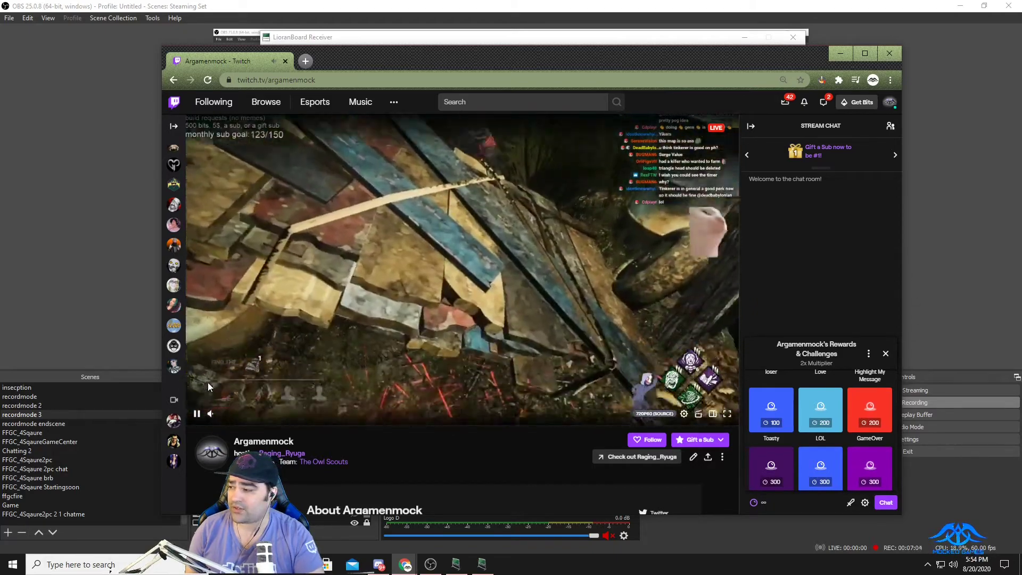
left_click(211, 414)
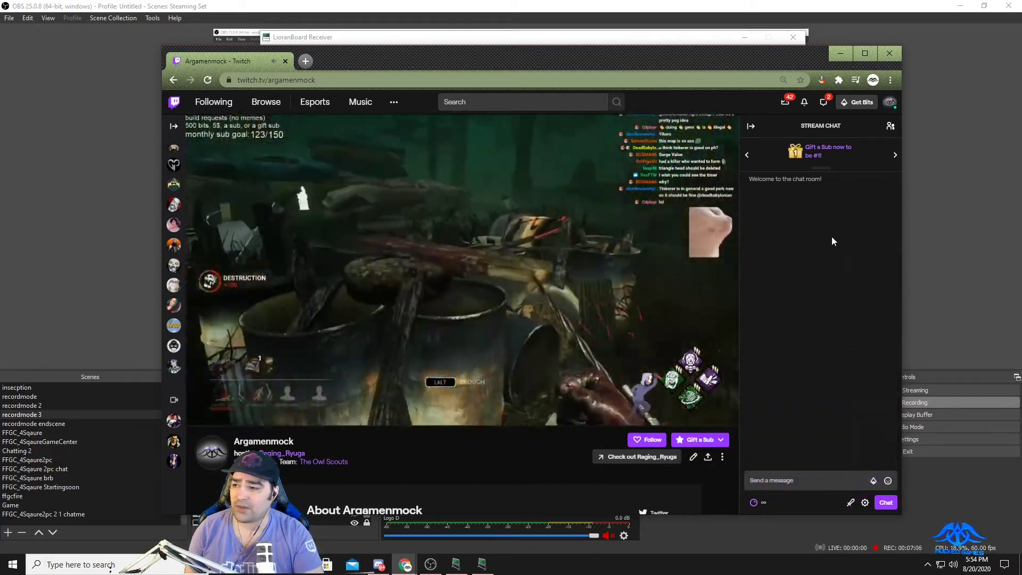
Switch to LioranBoard Receiver, apply the deck changes, bring the Stream Deck window onto this screen and minimize the receiver.
left_click(918, 275)
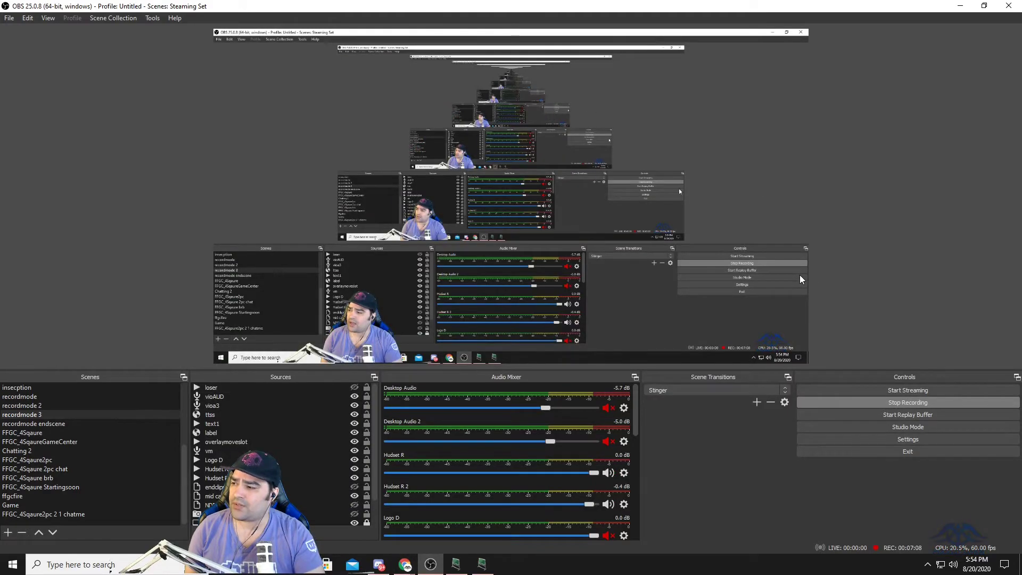
left_click(455, 563)
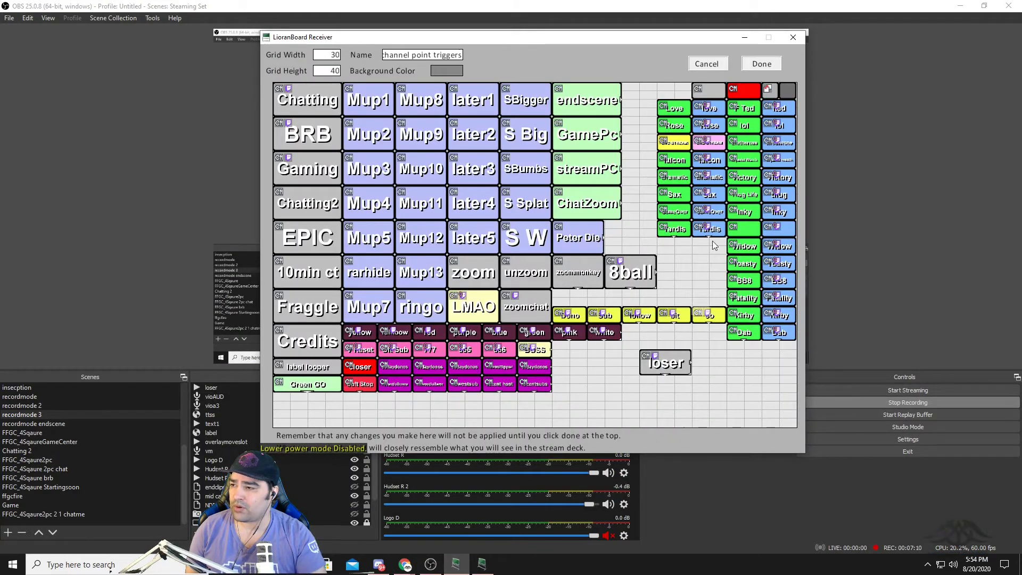
left_click(761, 64)
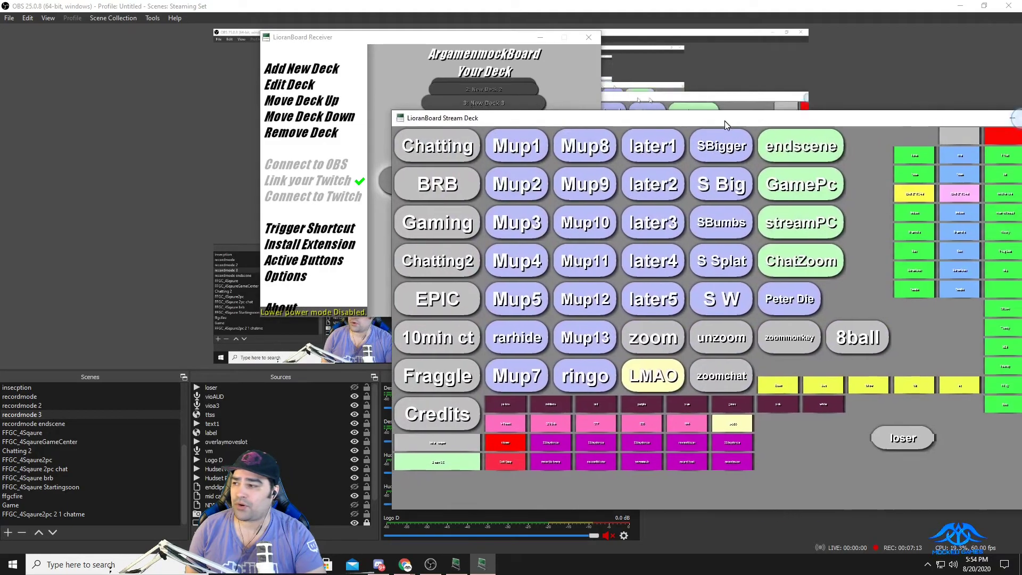
left_click_drag(724, 120, 469, 88)
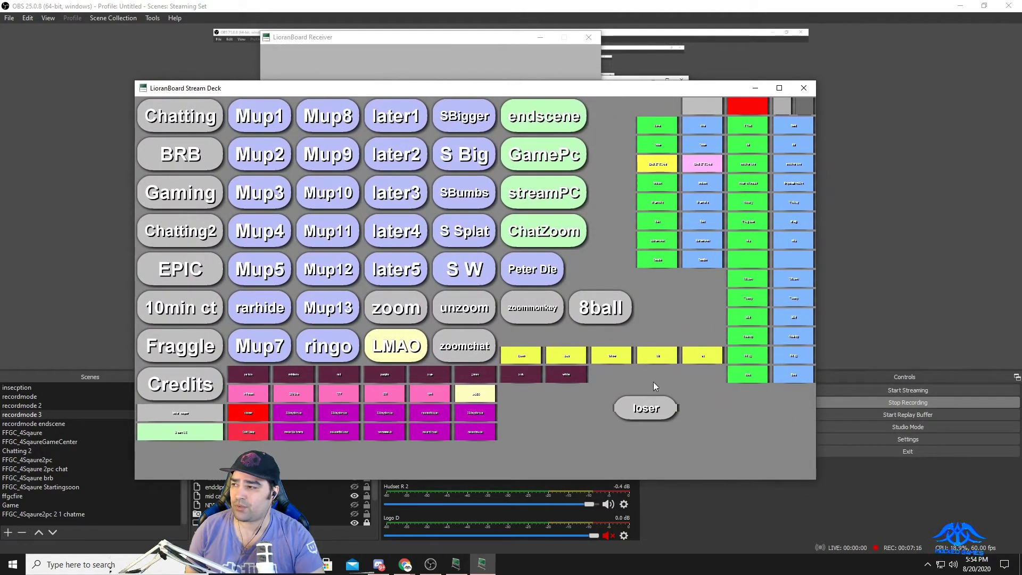
left_click(539, 38)
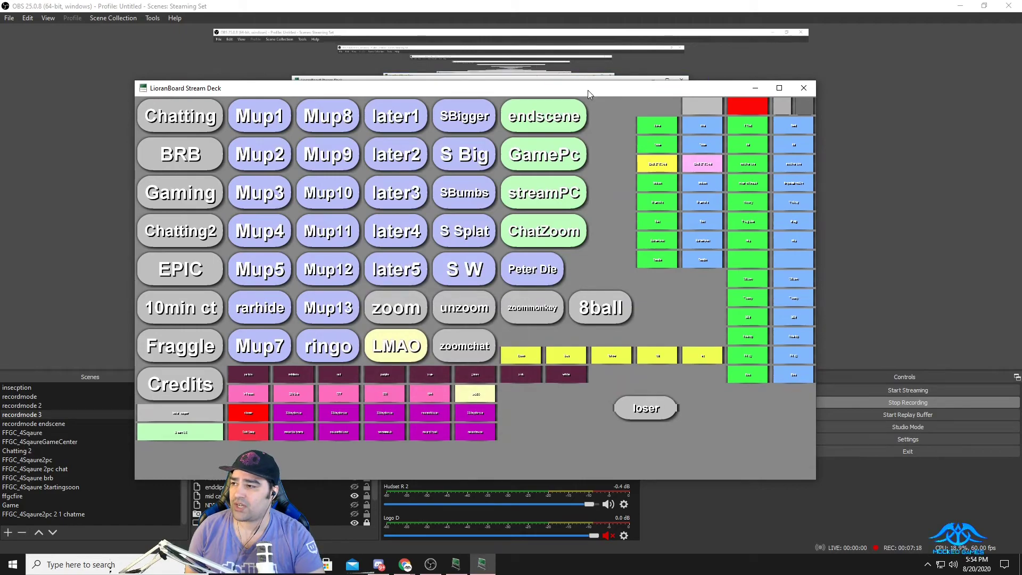
Move the Stream Deck window up slightly, trigger the loser button to test the clip, and return to OBS.
left_click_drag(588, 90, 596, 55)
left_click(654, 372)
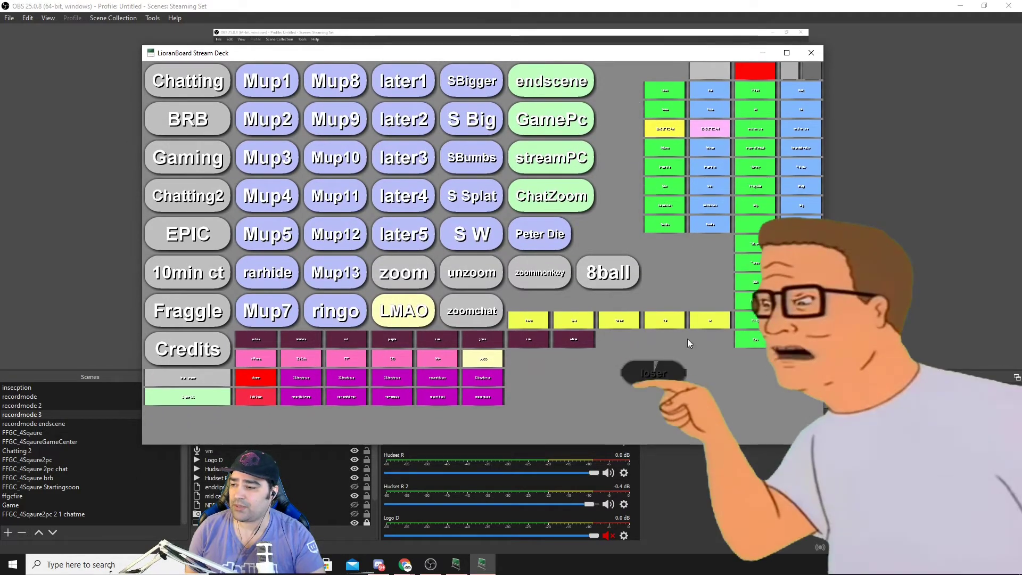
left_click(702, 501)
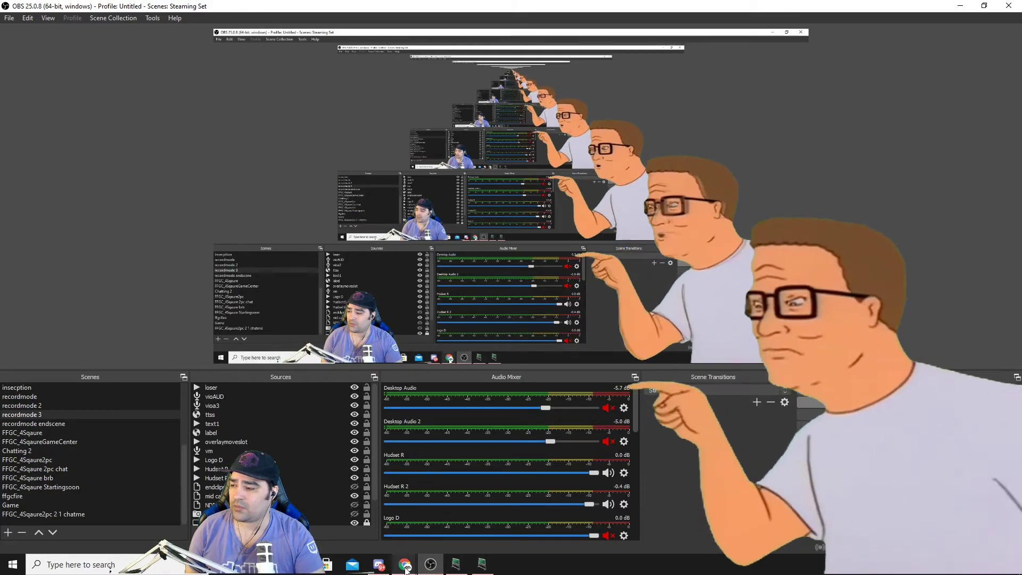
Switch to the Twitch channel window, shift it aside and redeem the 300-point loser reward from the chat's rewards list.
mouse_move(406, 569)
left_click(453, 524)
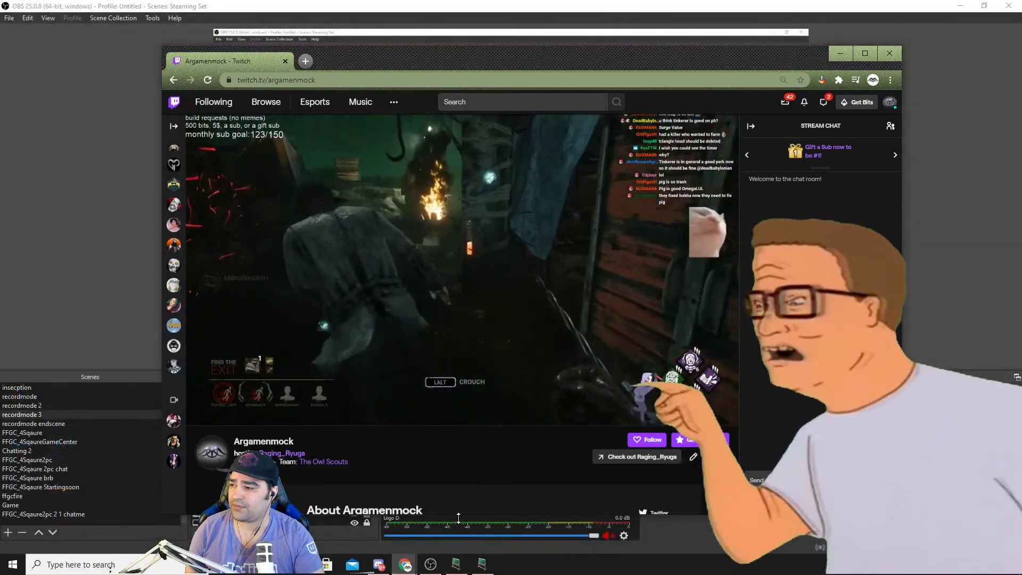
left_click_drag(519, 62, 444, 57)
left_click(679, 498)
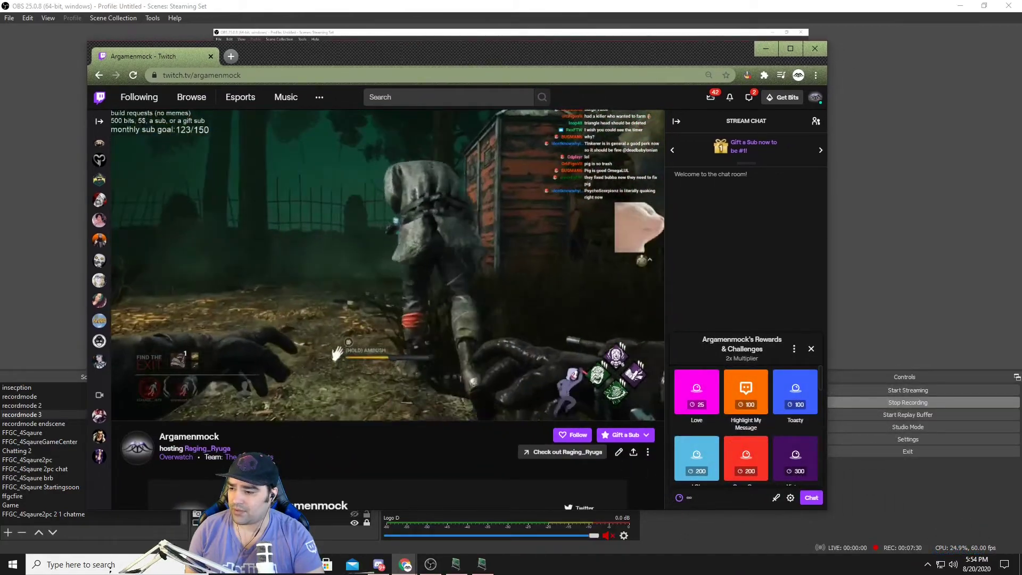
scroll(715, 470, "down", 2)
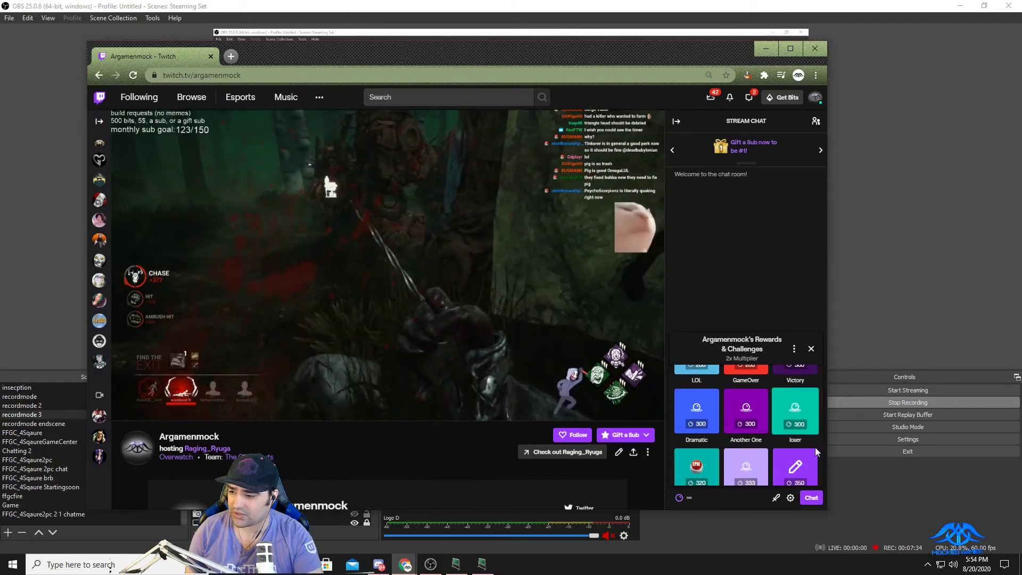
left_click(808, 466)
left_click(740, 471)
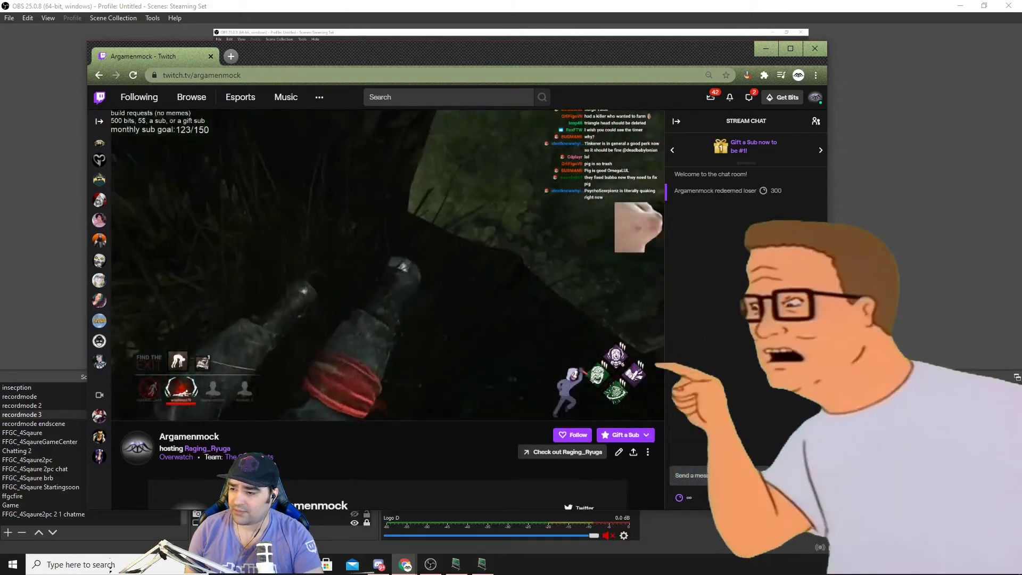
Return to OBS and stop the recording.
left_click(873, 487)
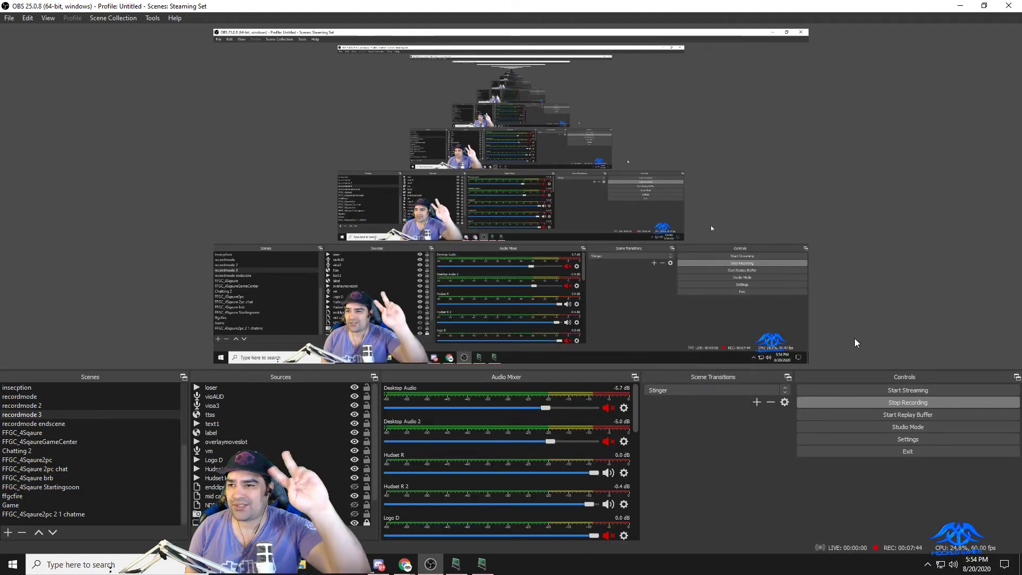
left_click(843, 403)
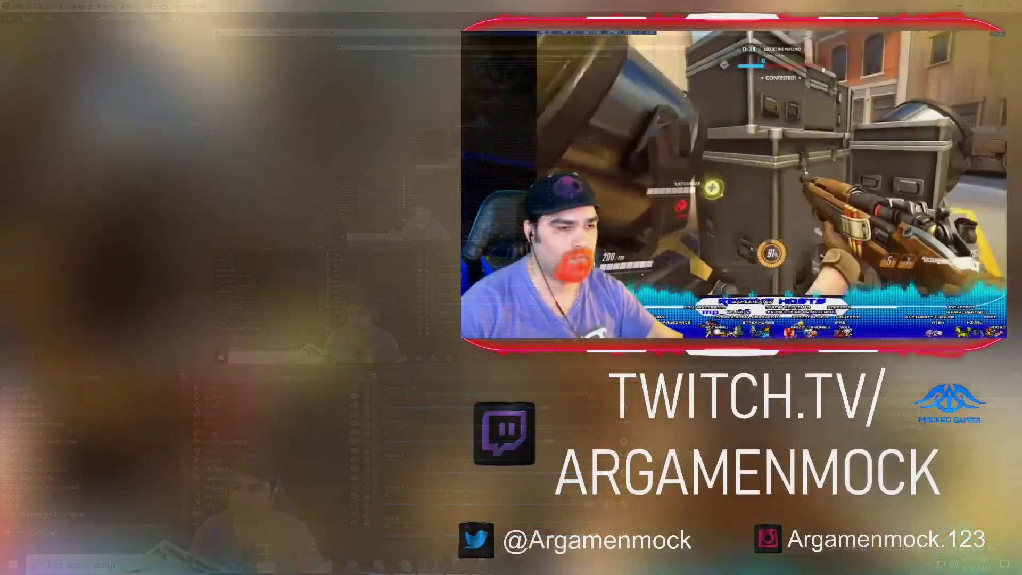